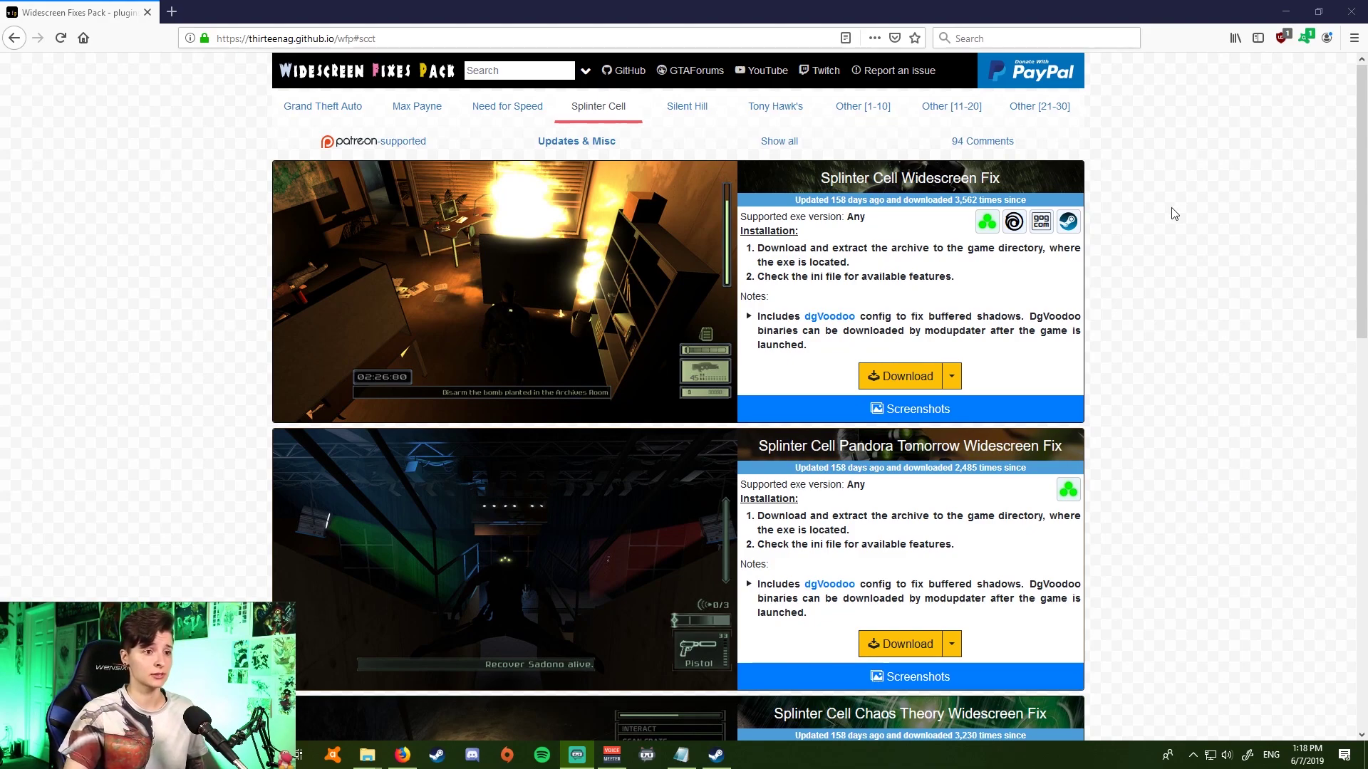
Find the Splinter Cell Chaos Theory Widescreen Fix among the Splinter Cell entries and open its download page.
scroll(1138, 552, down, 9)
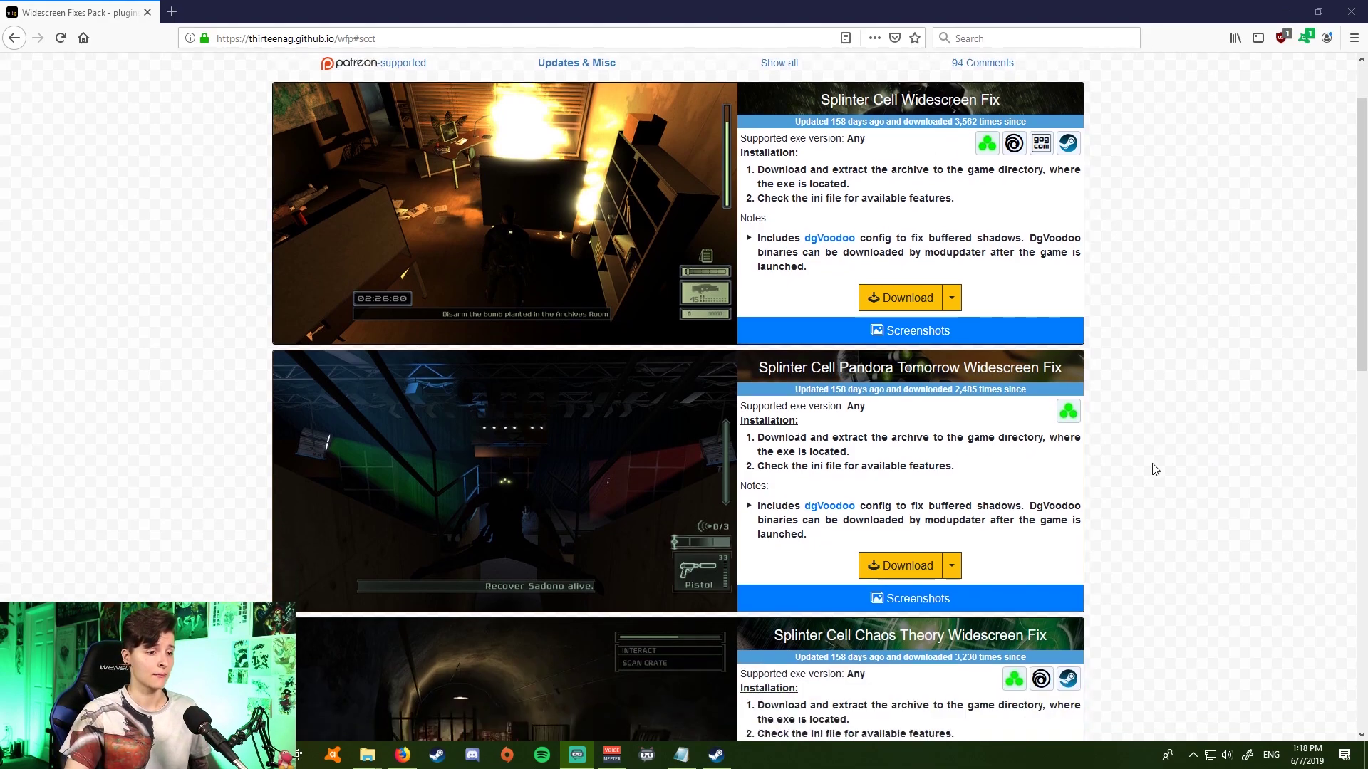
scroll(1173, 438, down, 2)
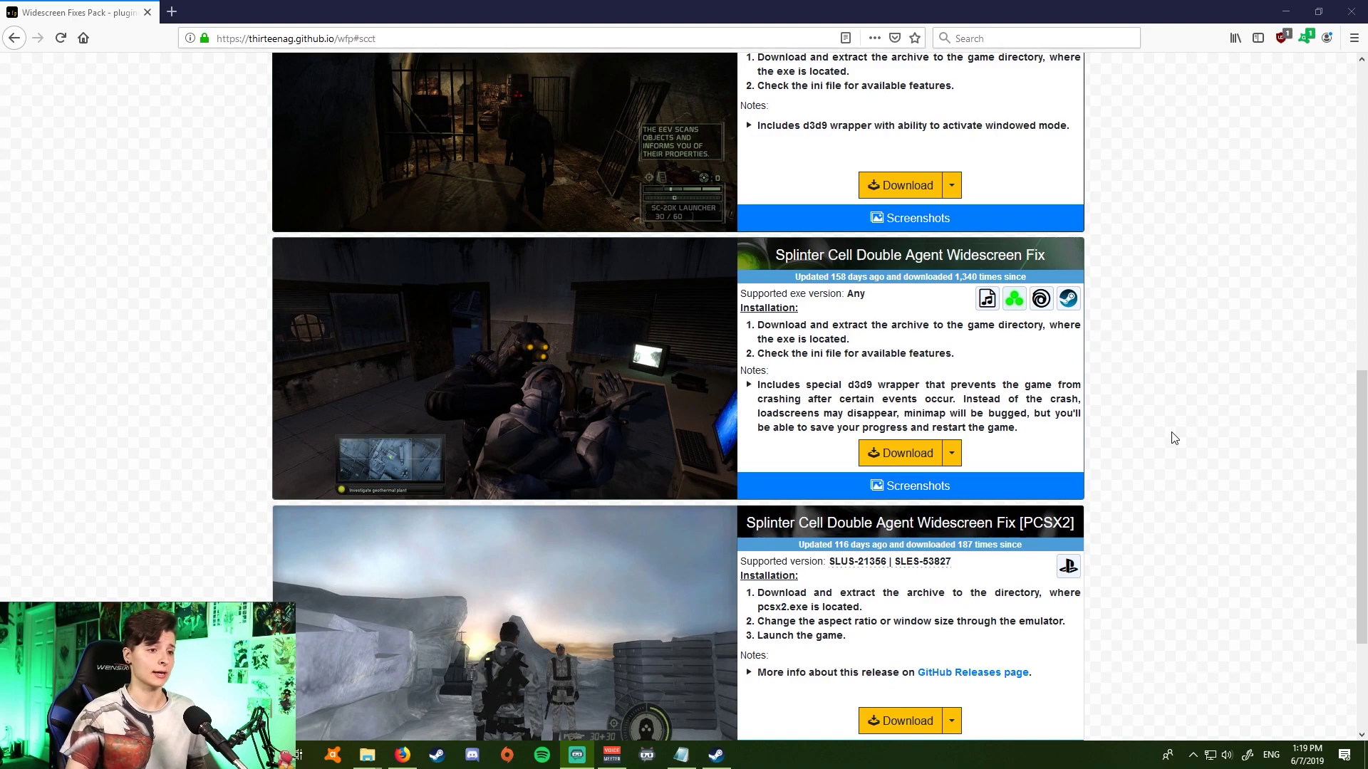
scroll(1174, 438, up, 3)
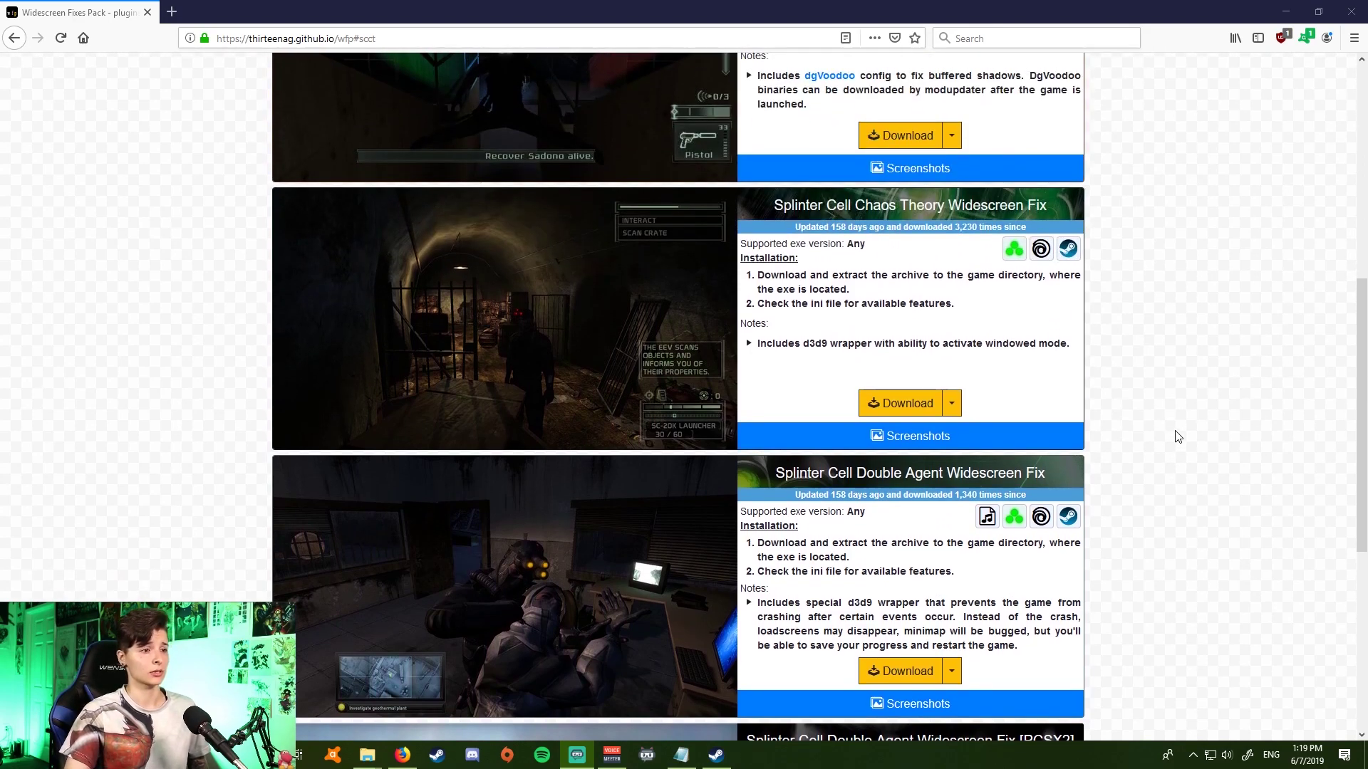
click(880, 410)
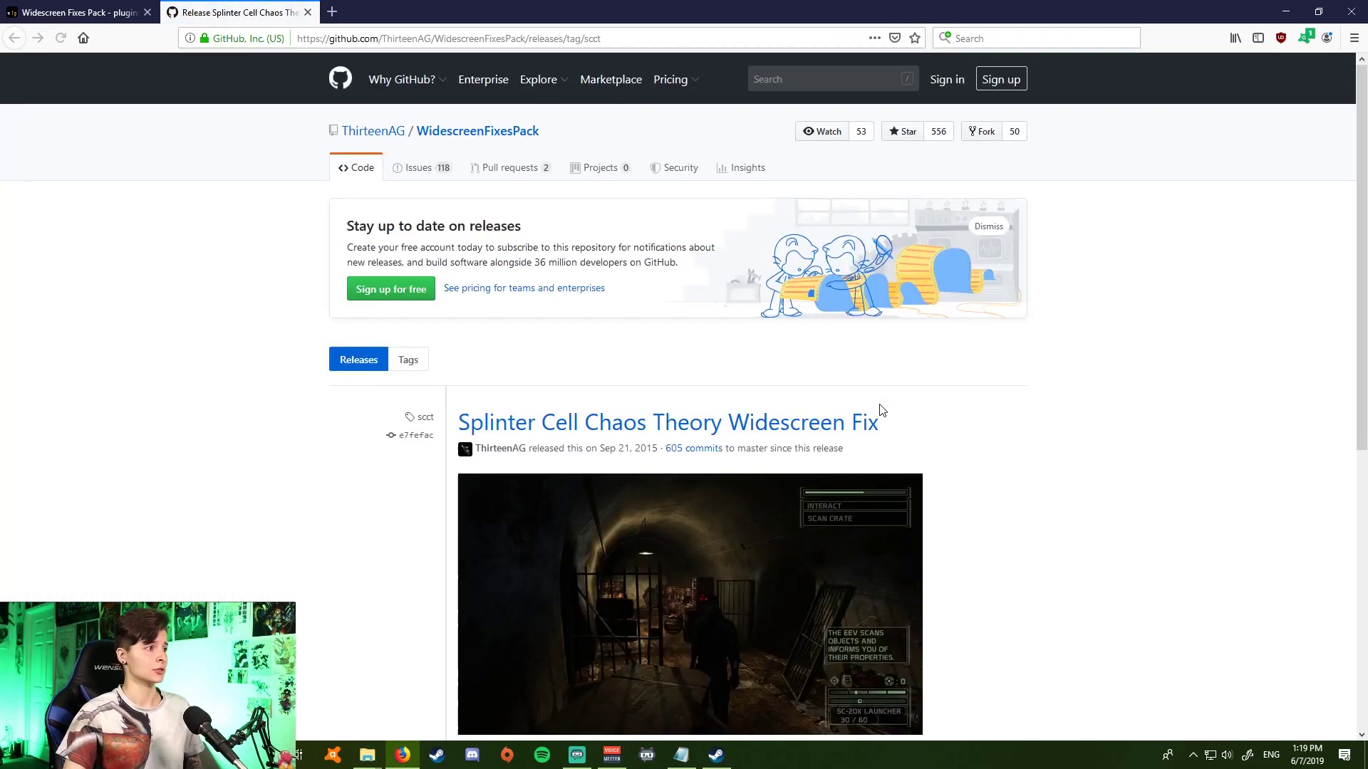
Request the SplinterCellChaosTheory.WidescreenFix.zip download from the release assets and dismiss the save prompt.
scroll(1077, 342, down, 6)
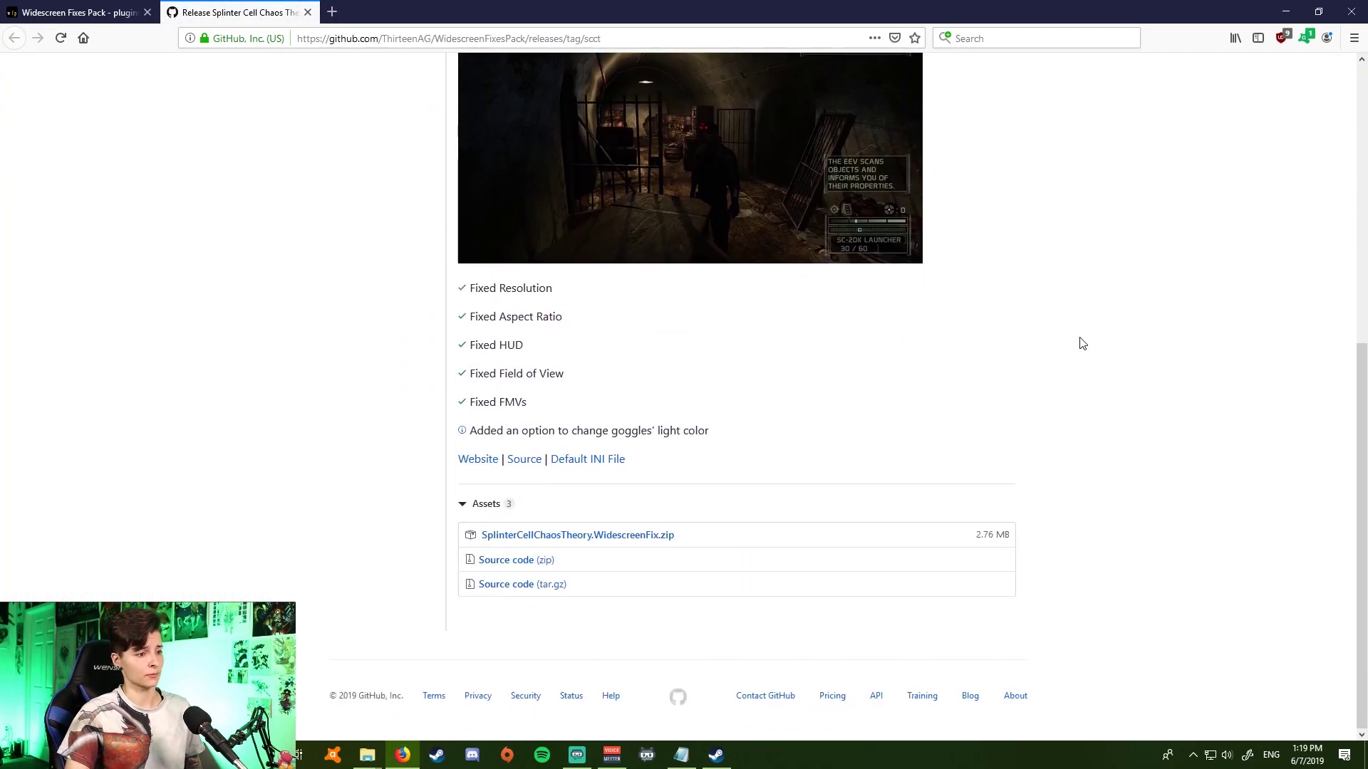
click(630, 544)
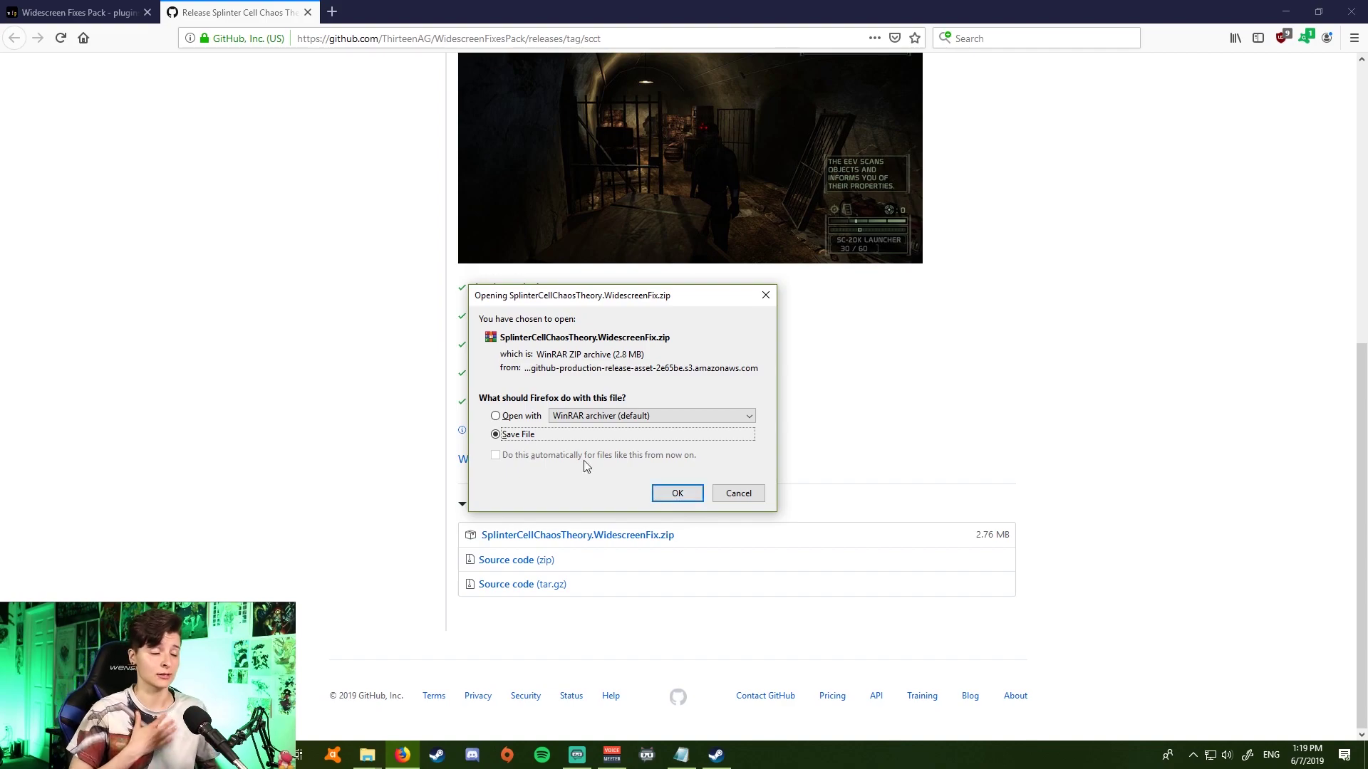
click(736, 494)
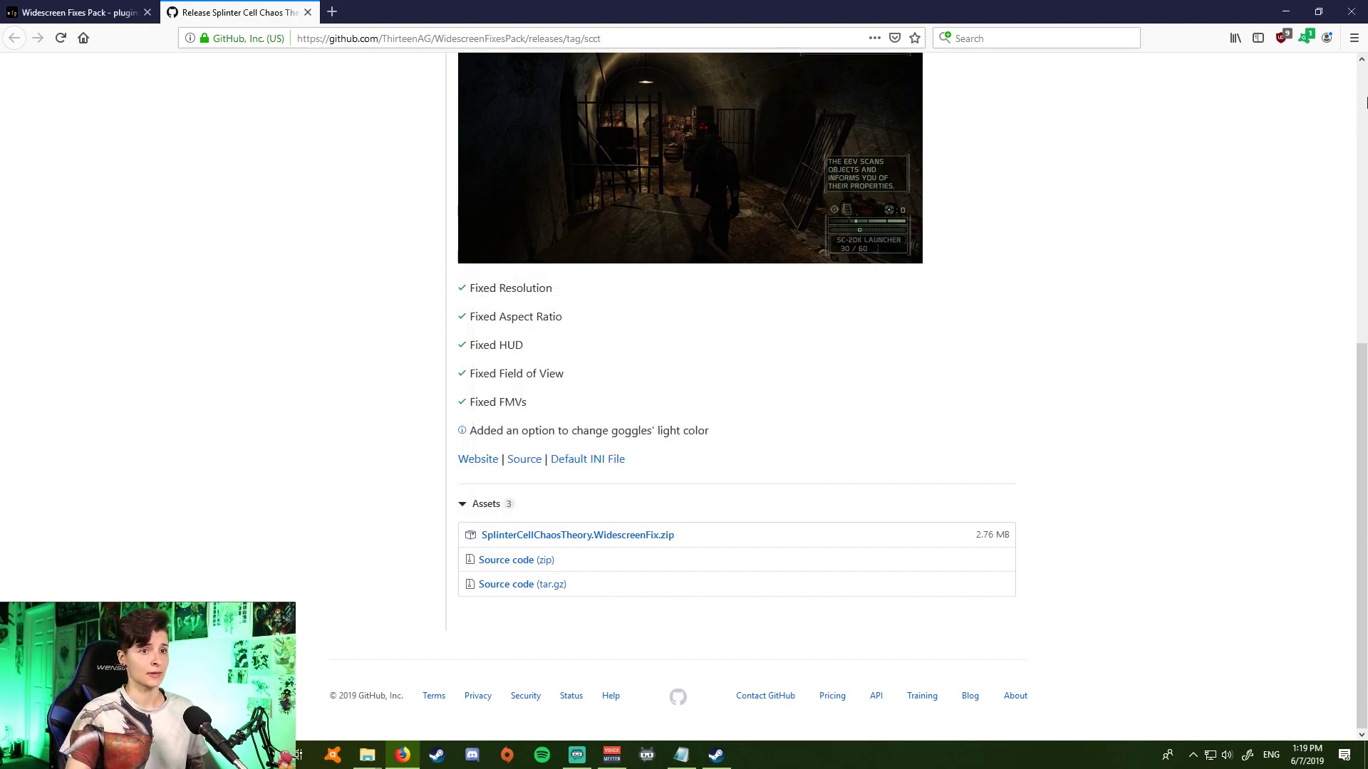
Copy everything in the system folder of the extracted SplinterCellChaosTheory.WidescreenFix, stored in the Splintercell CT Widescreen fix desktop folder.
click(1289, 12)
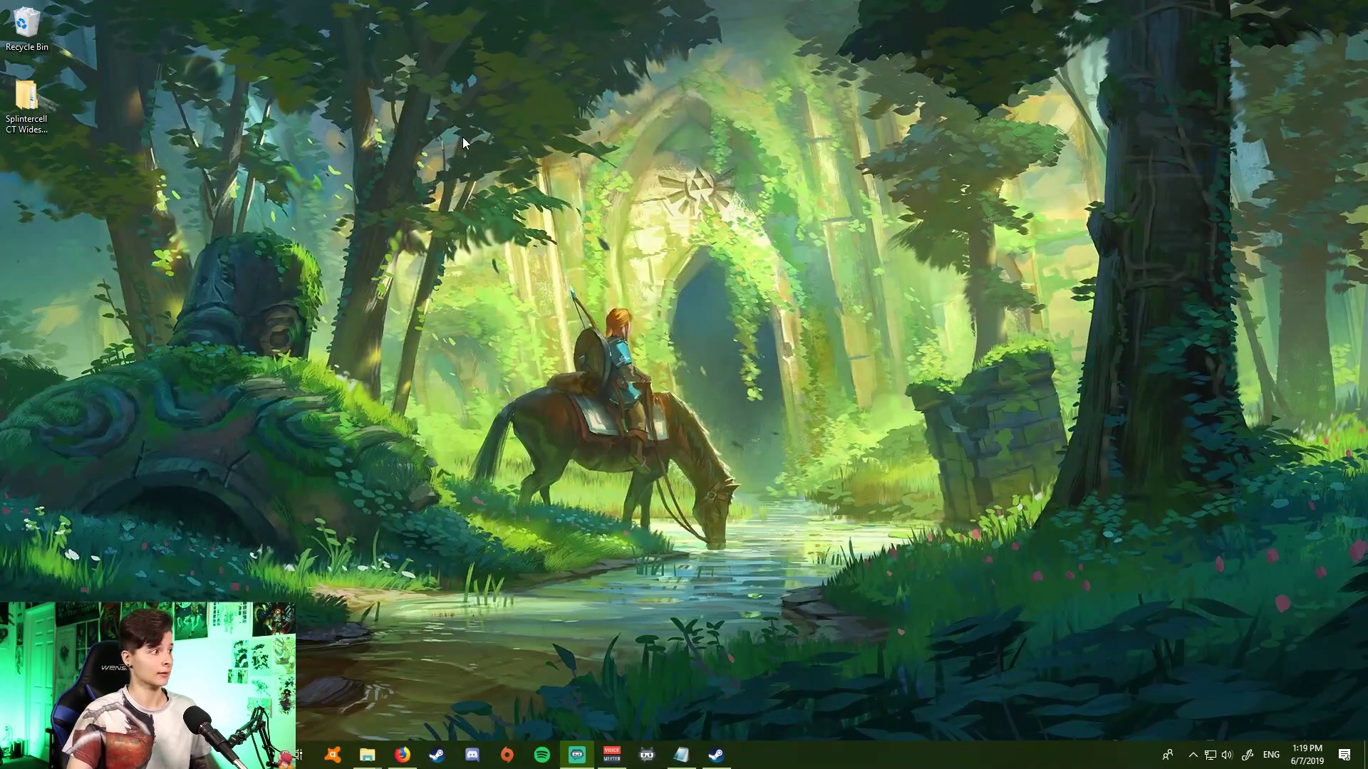
double_click(17, 122)
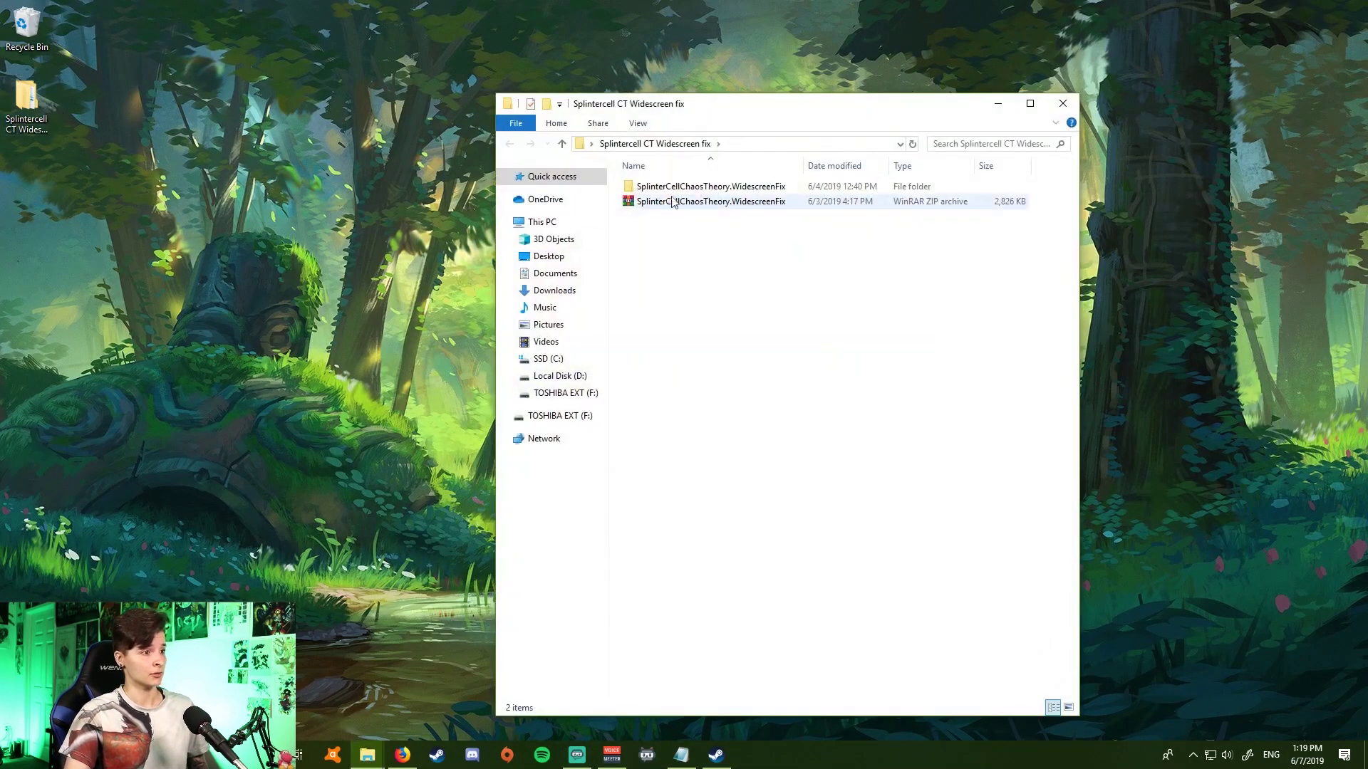
click(684, 207)
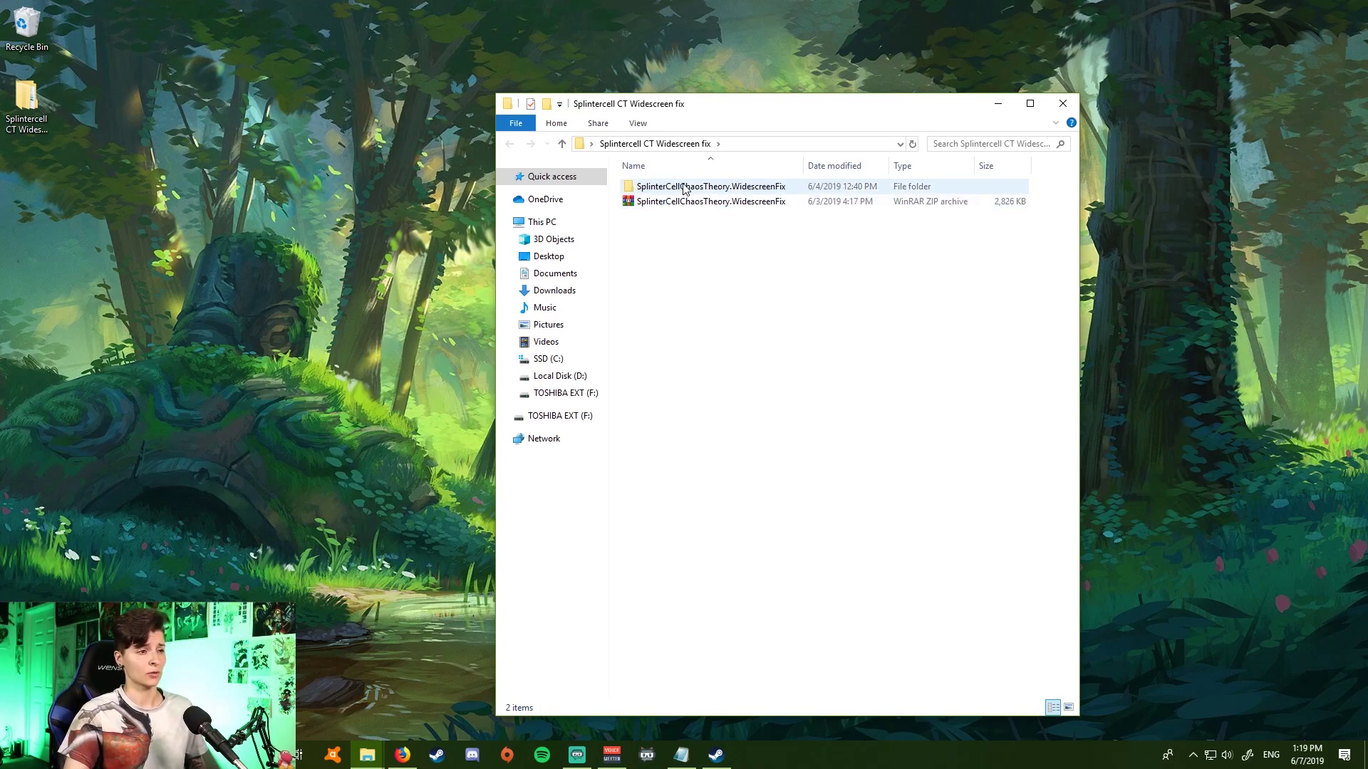
double_click(684, 187)
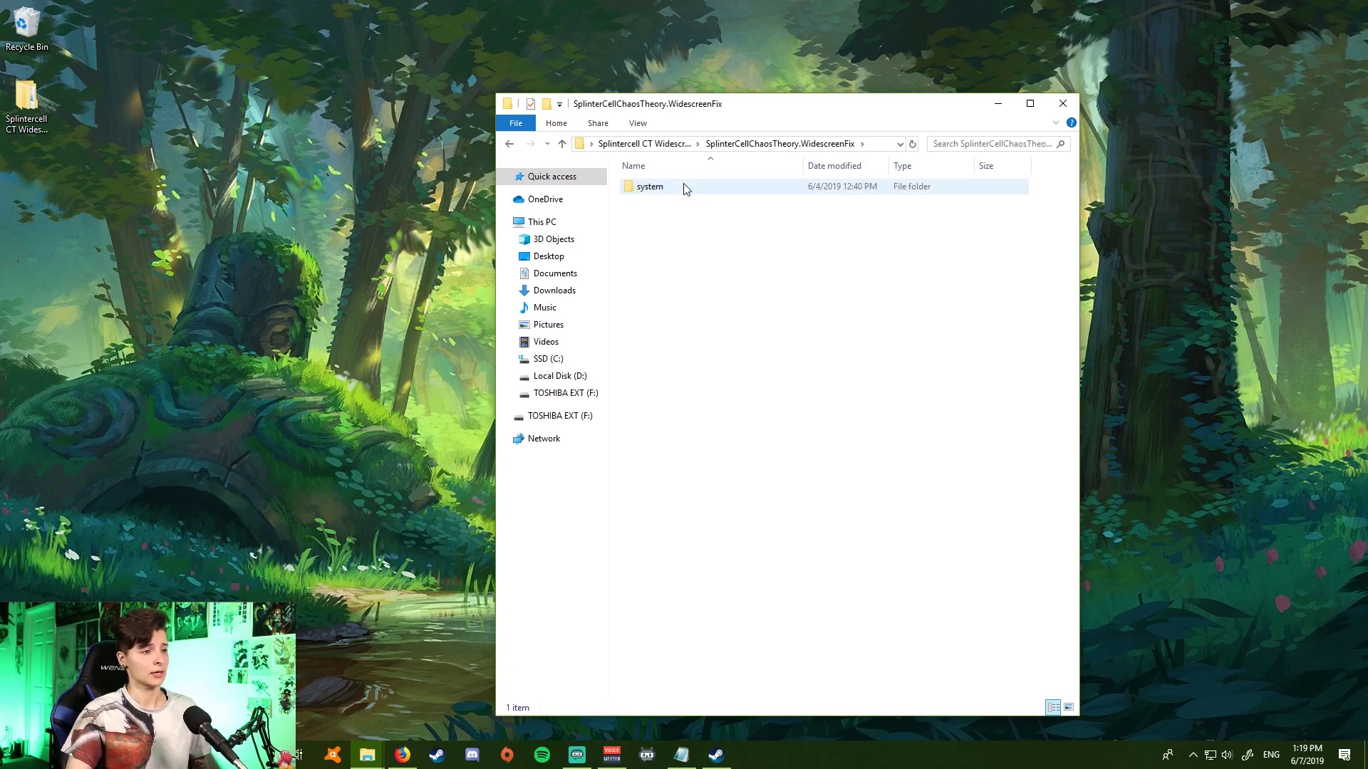
double_click(685, 187)
drag(740, 306, 669, 178)
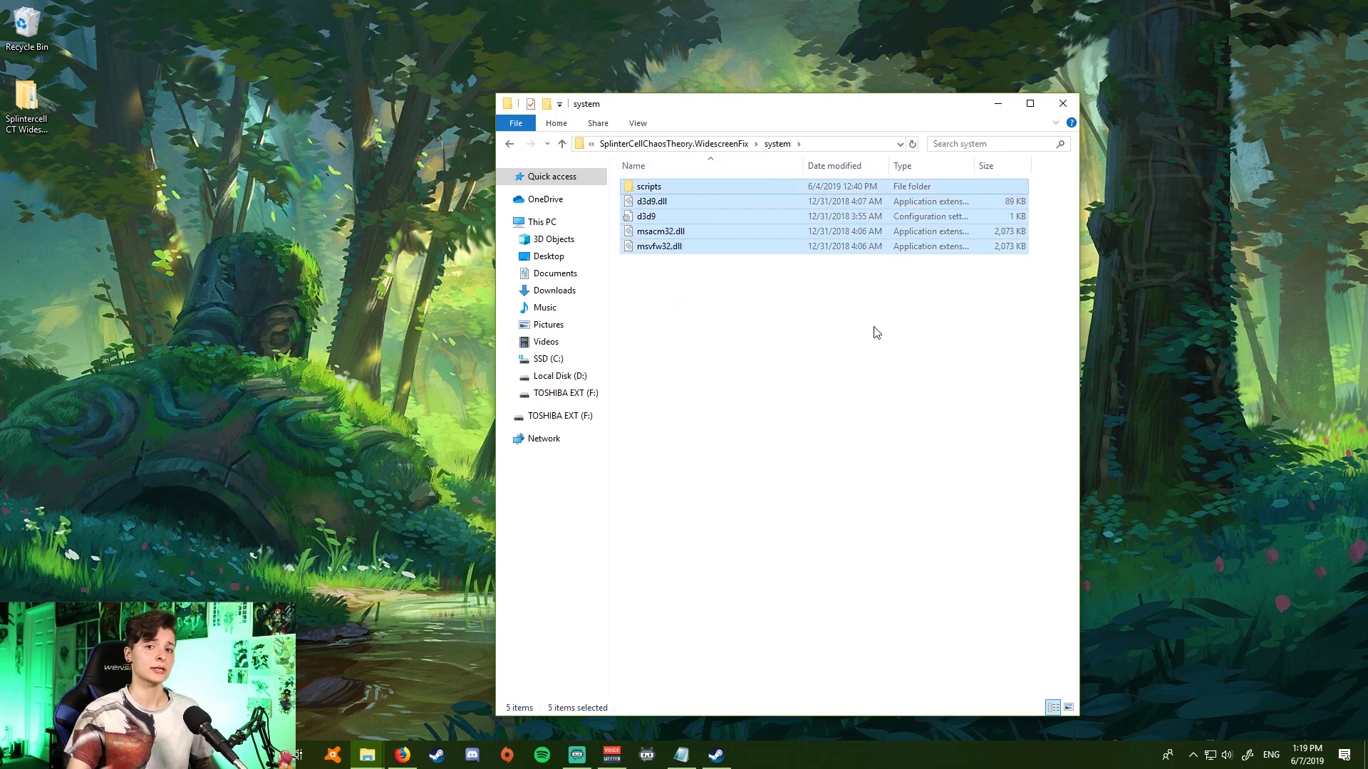
key(ctrl+c)
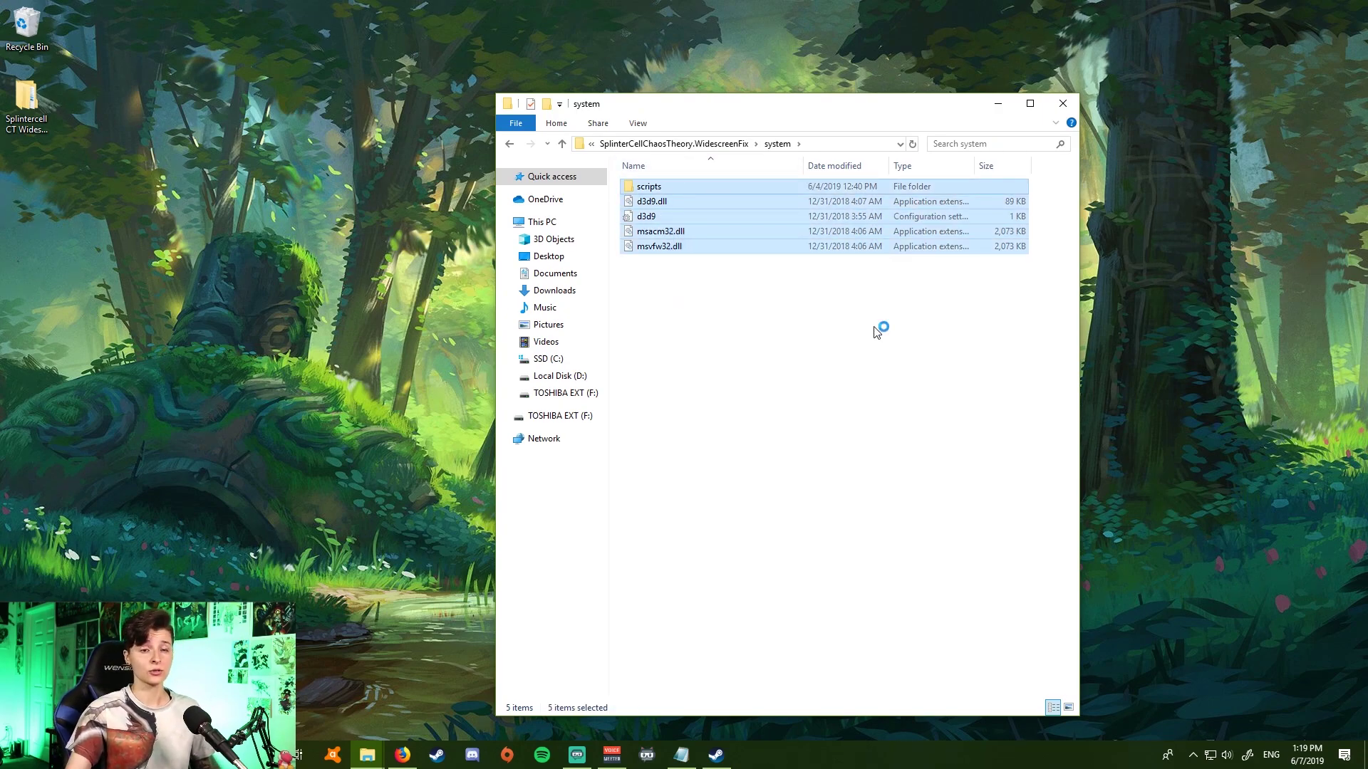
Switch to Steam and browse the local files of Tom Clancy's Splinter Cell: Chaos Theory down to the System folder.
click(716, 756)
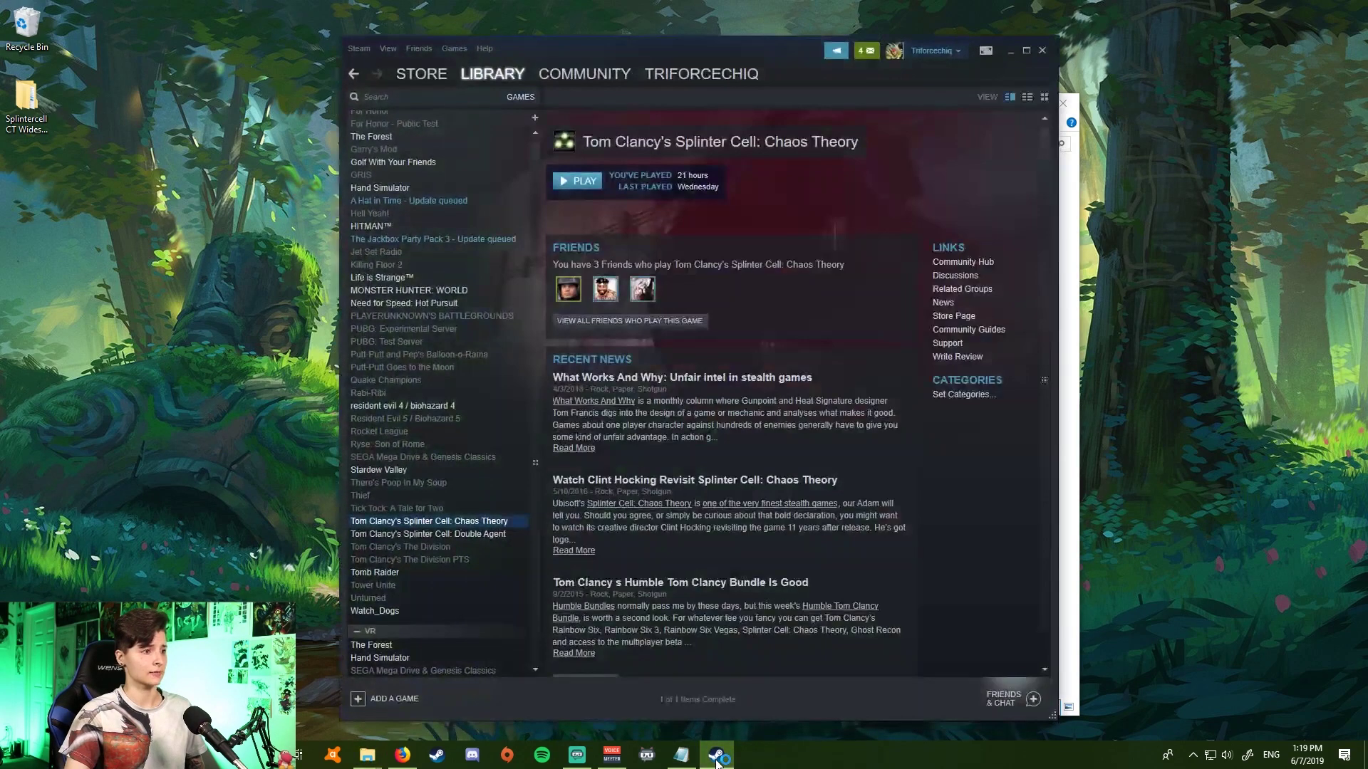
right_click(476, 523)
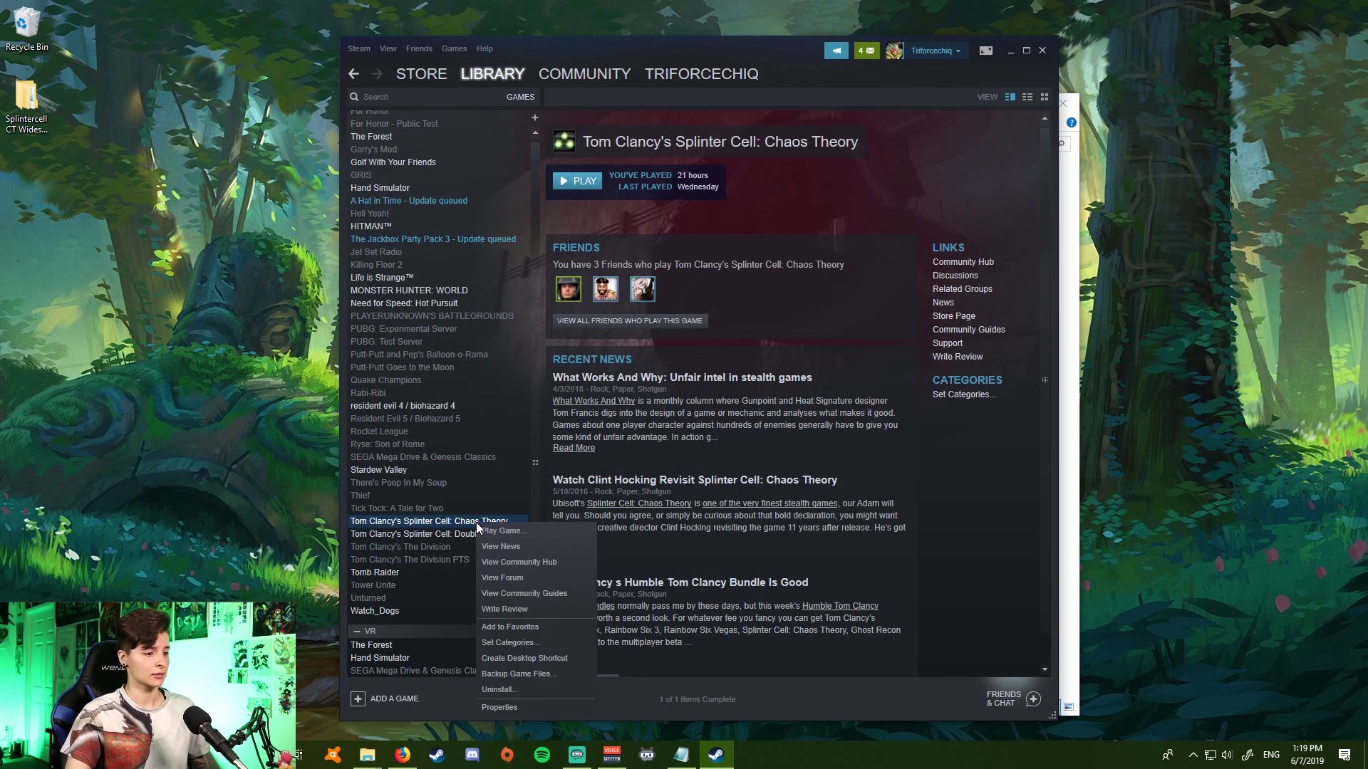
click(516, 708)
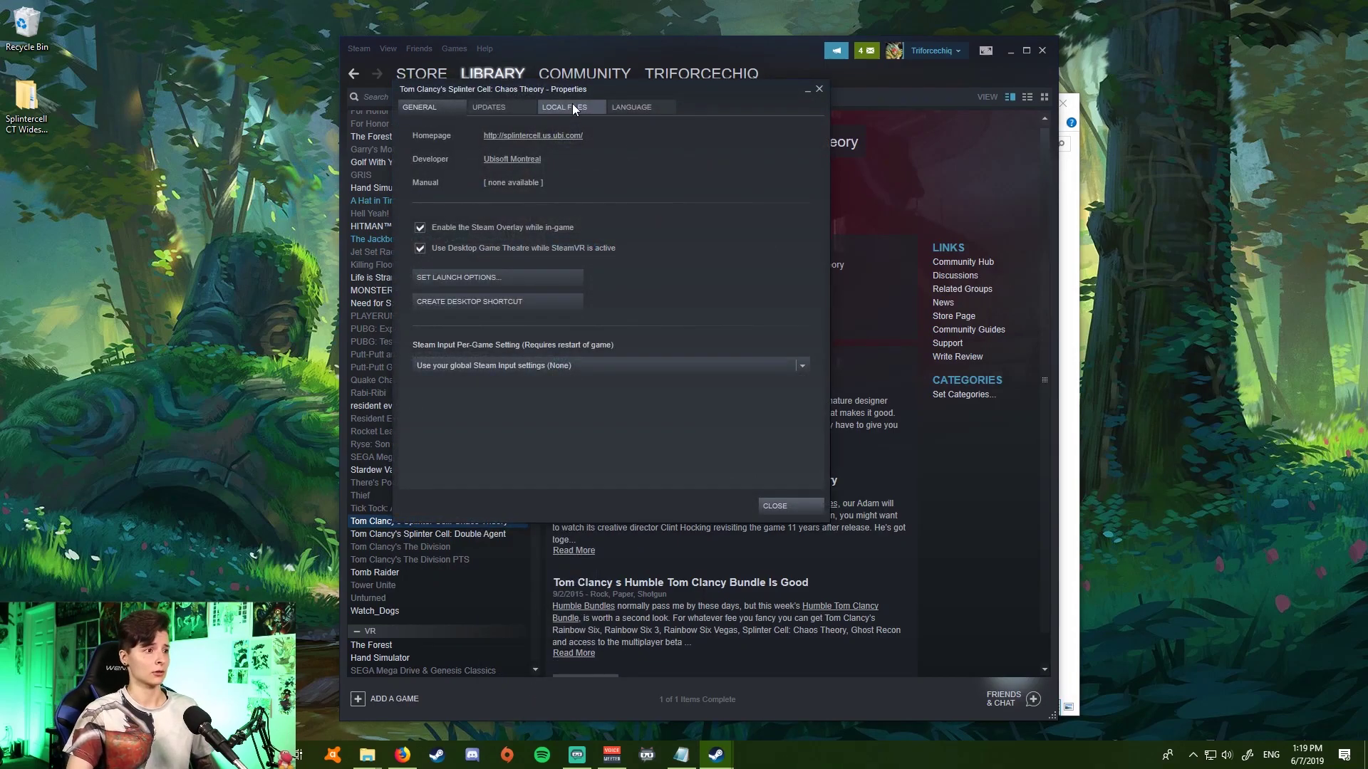
click(572, 104)
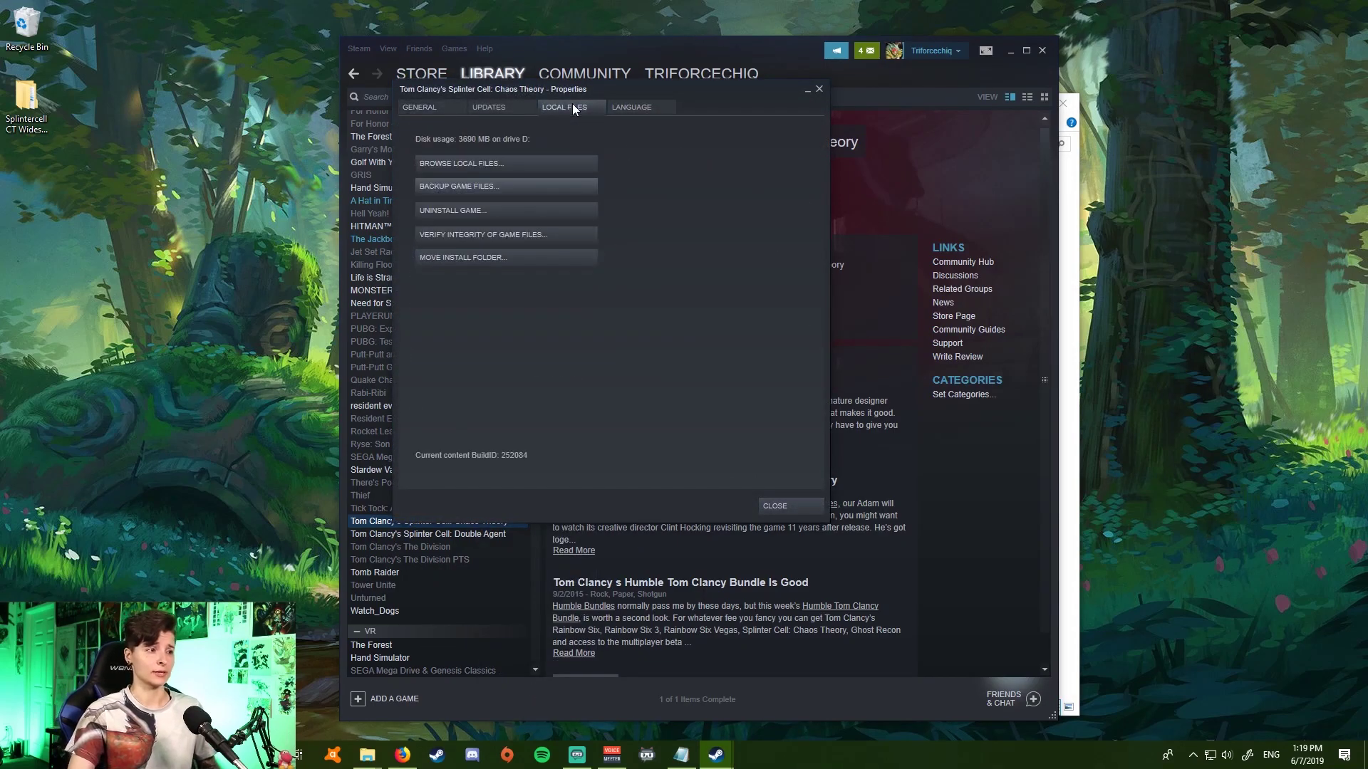
click(517, 164)
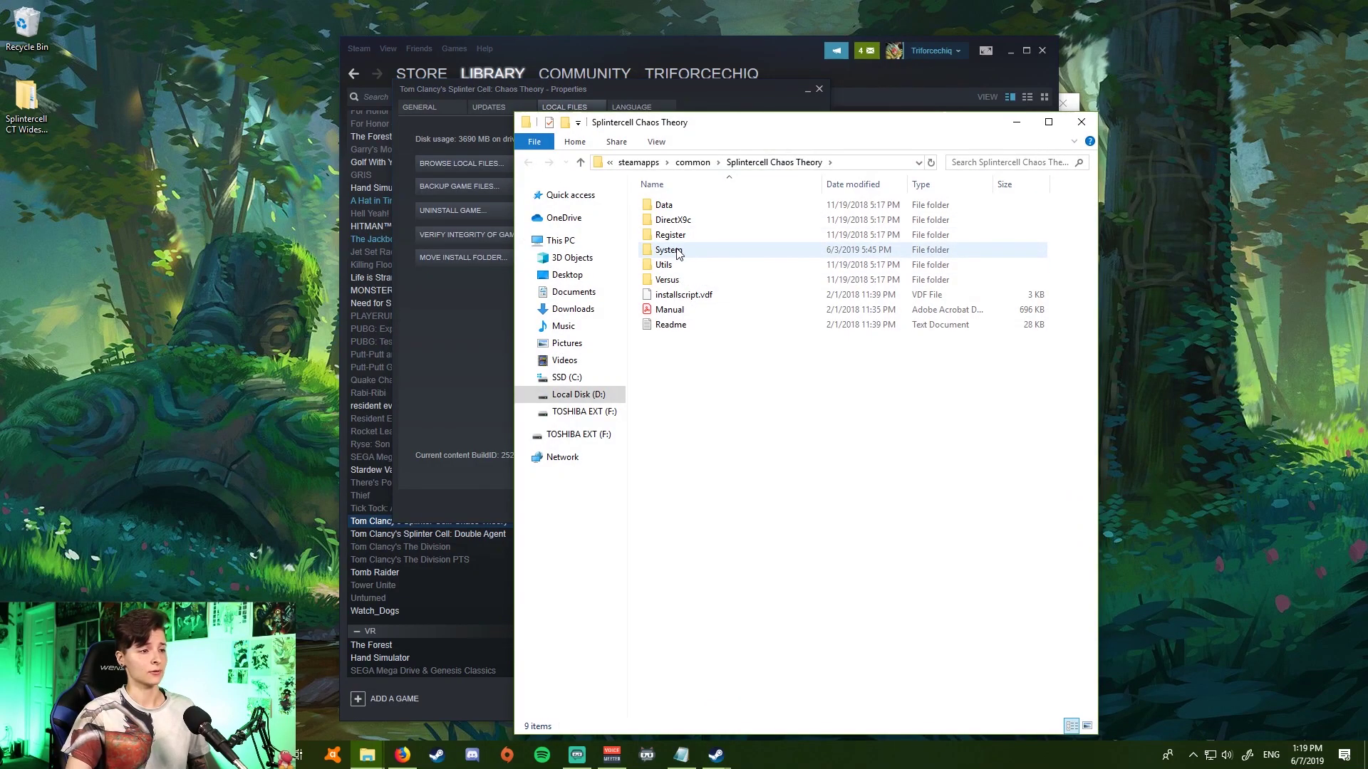
double_click(676, 253)
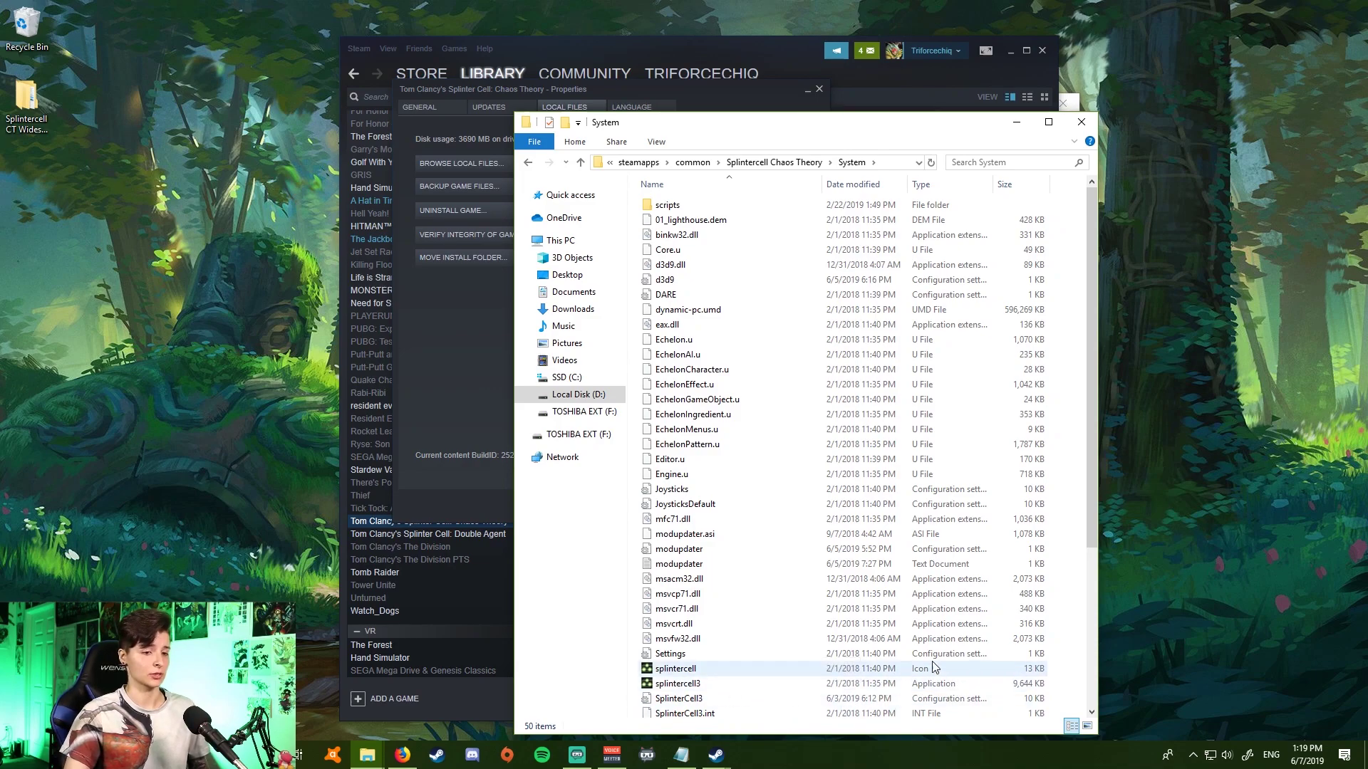
right_click(1064, 359)
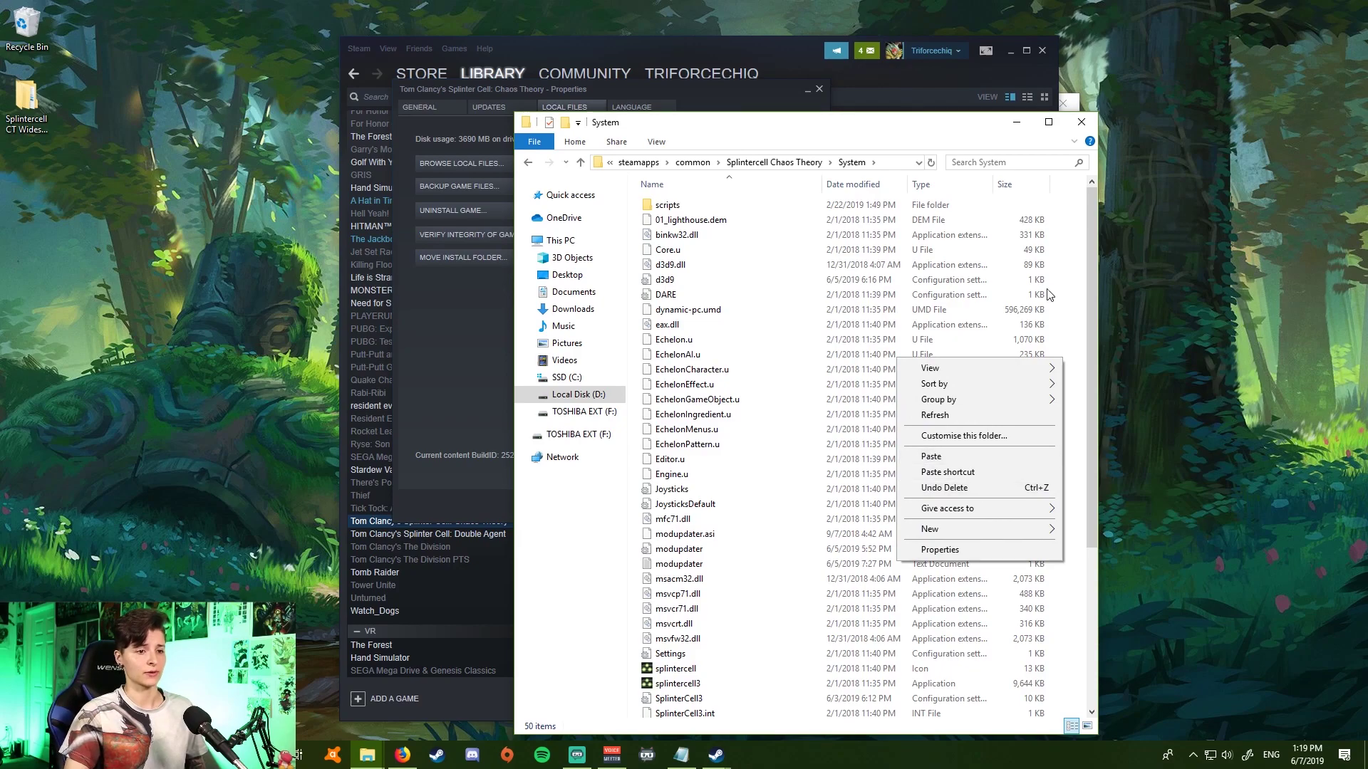
click(1076, 291)
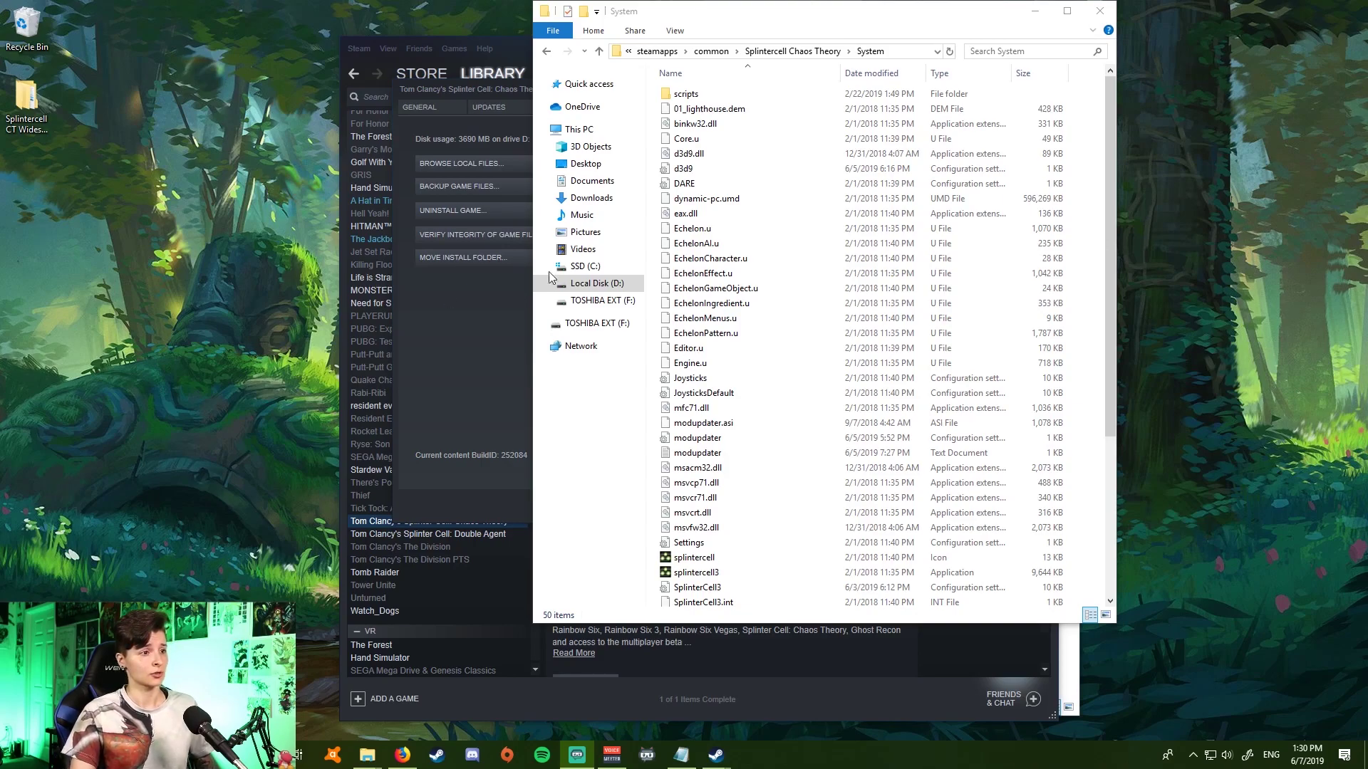
Set ForceWindowedMode to 1 in the d3d9 configuration file, saving and closing it.
double_click(711, 171)
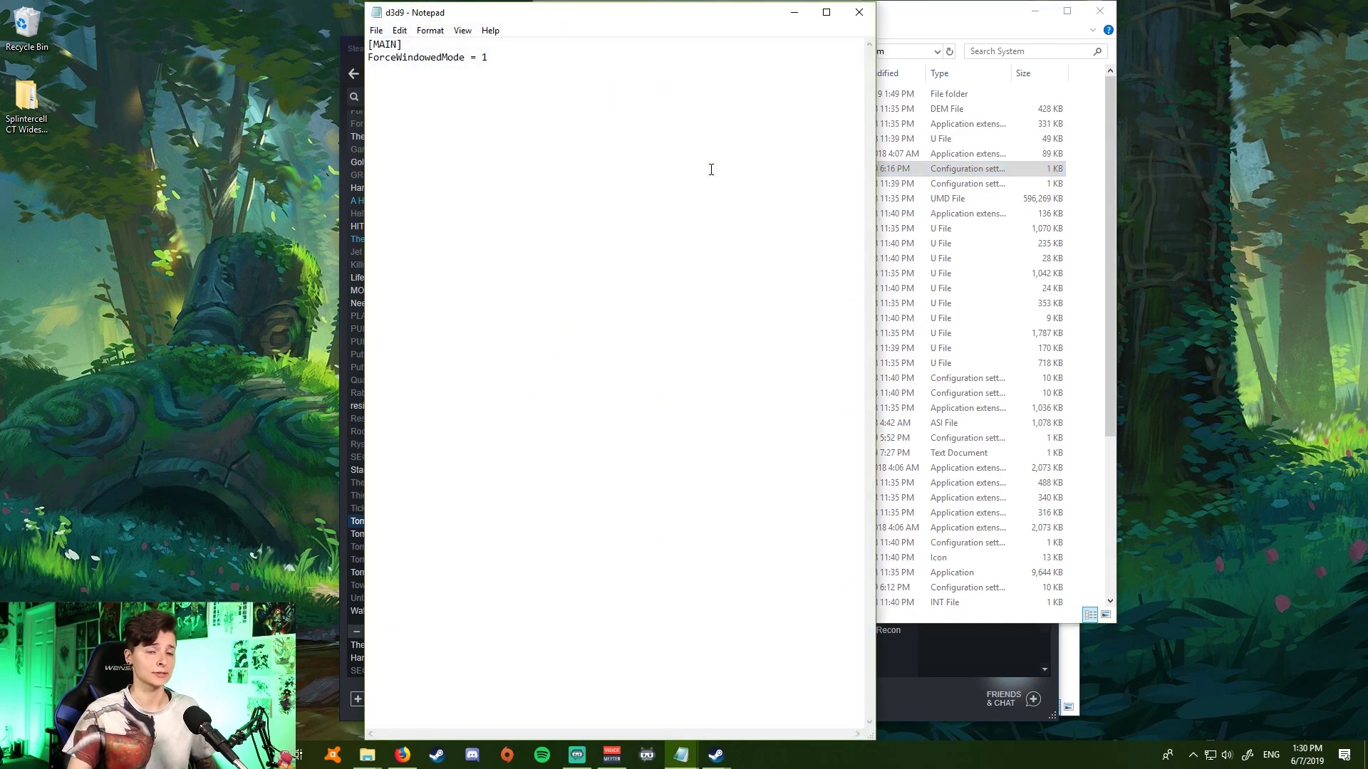
double_click(486, 56)
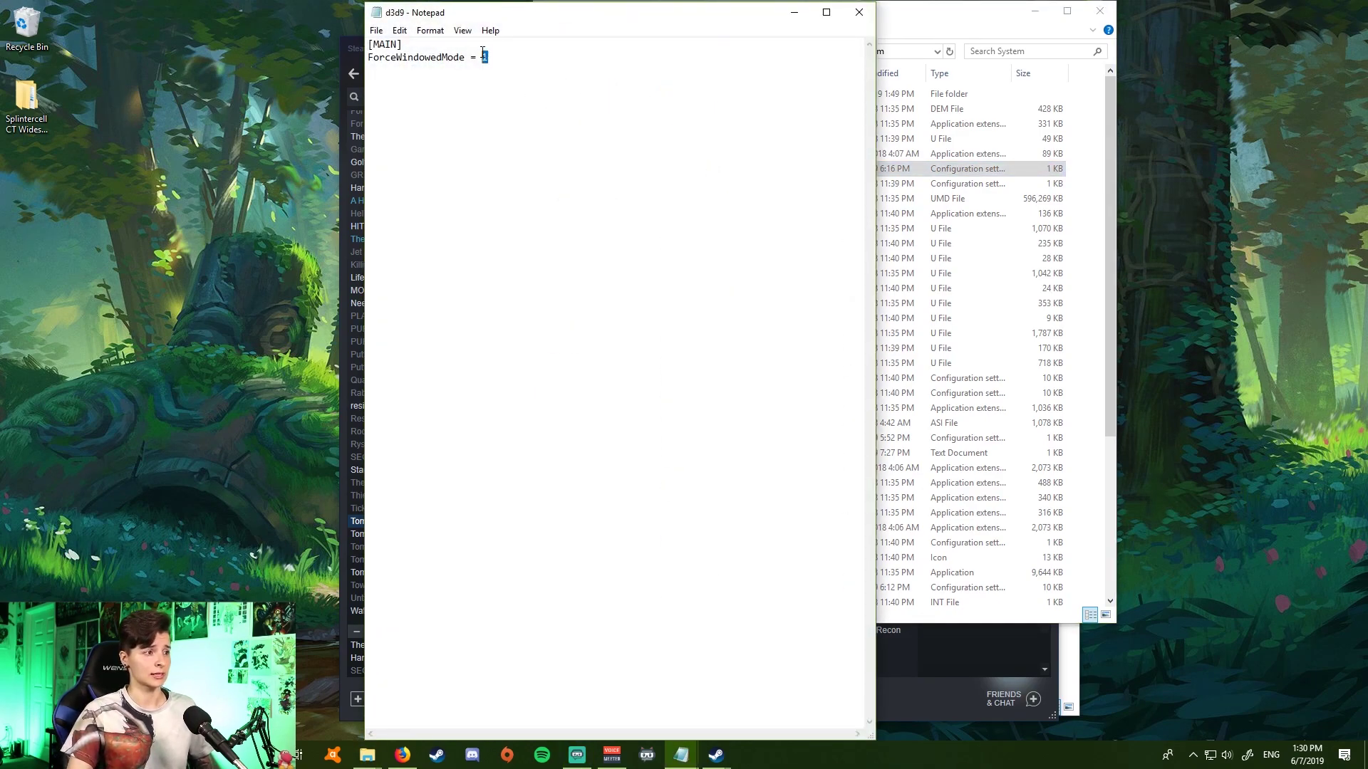
text(0)
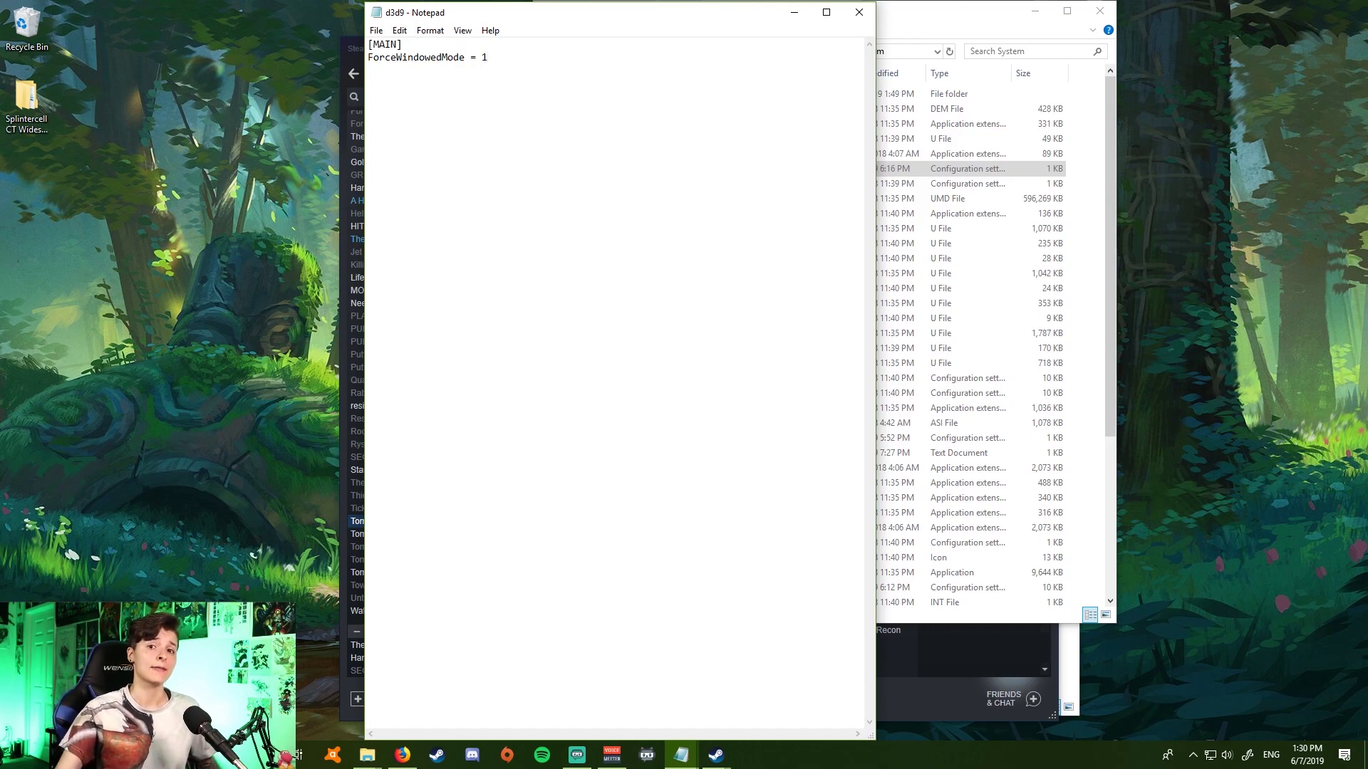
click(376, 30)
click(398, 78)
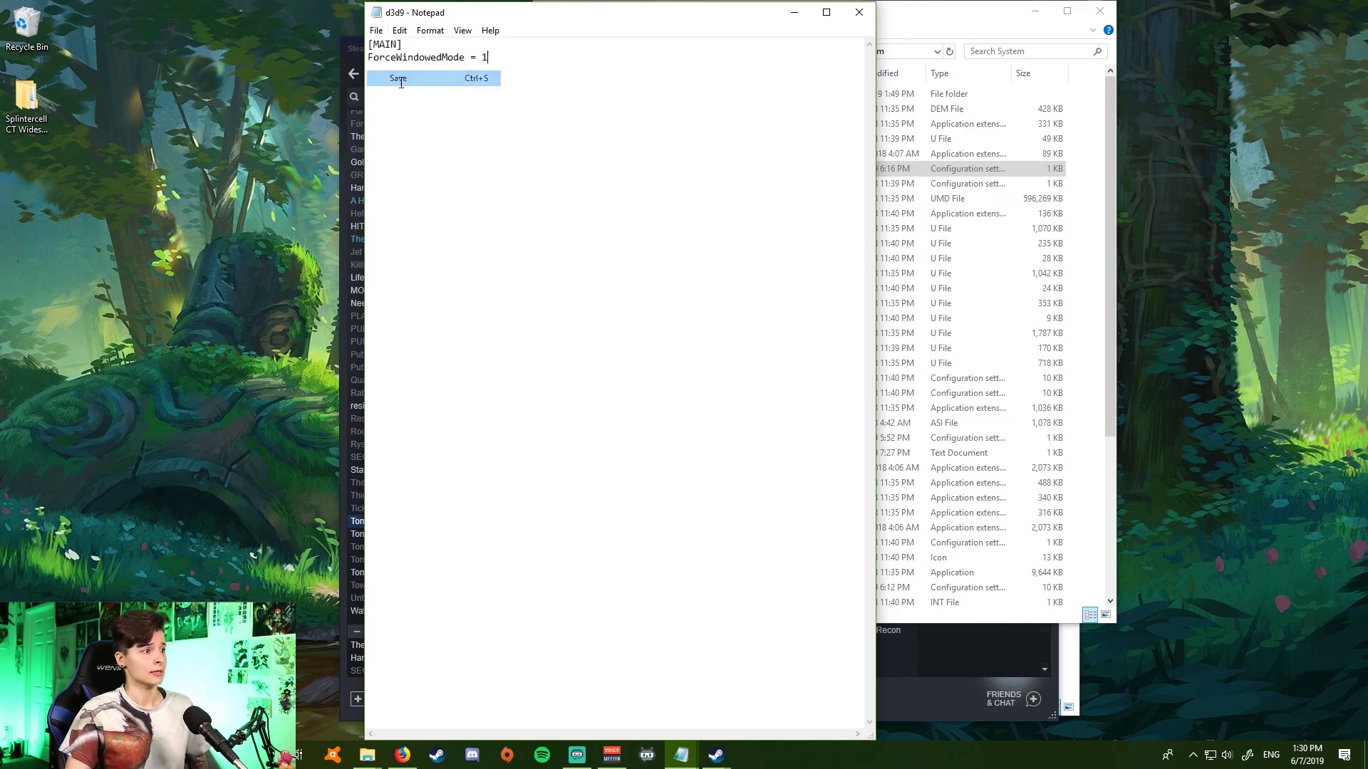
click(858, 12)
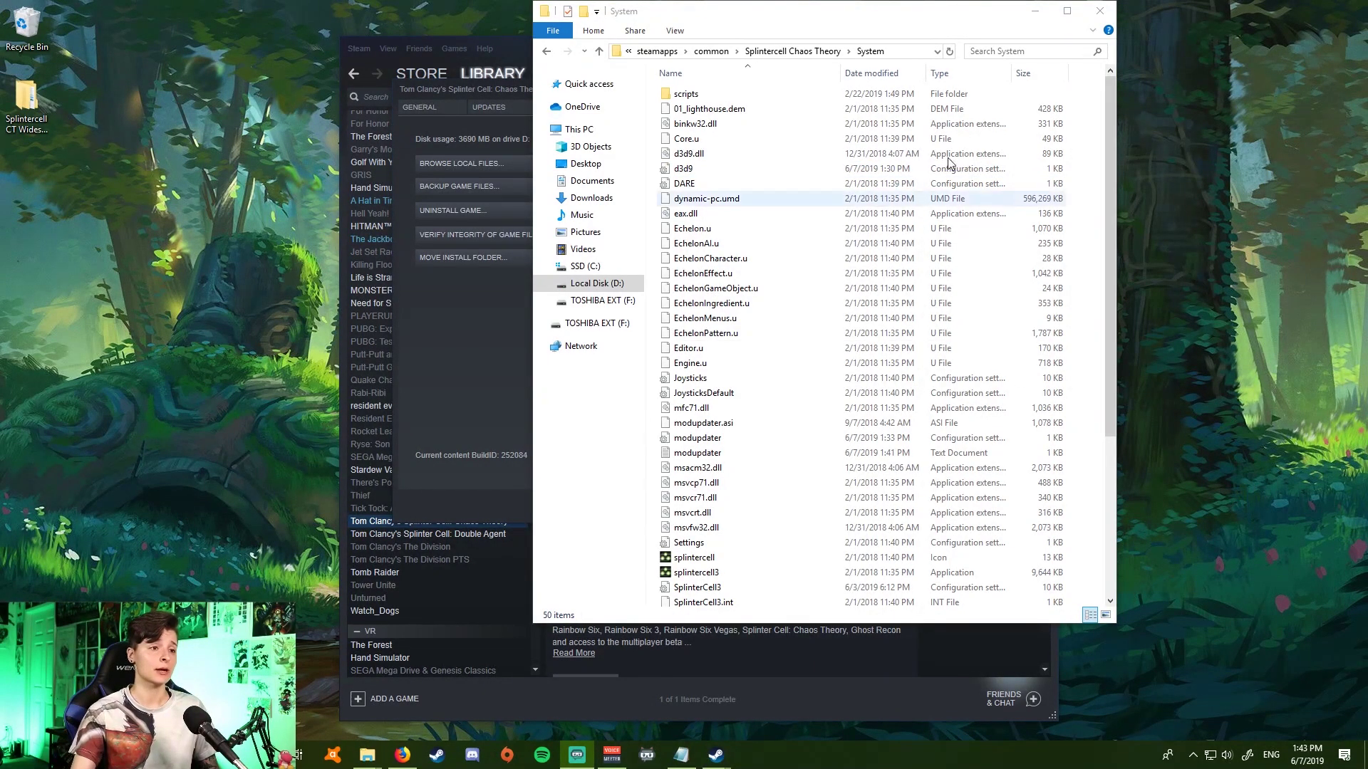
Review the launch options in the game's Steam properties and close the properties without applying a change.
click(1035, 10)
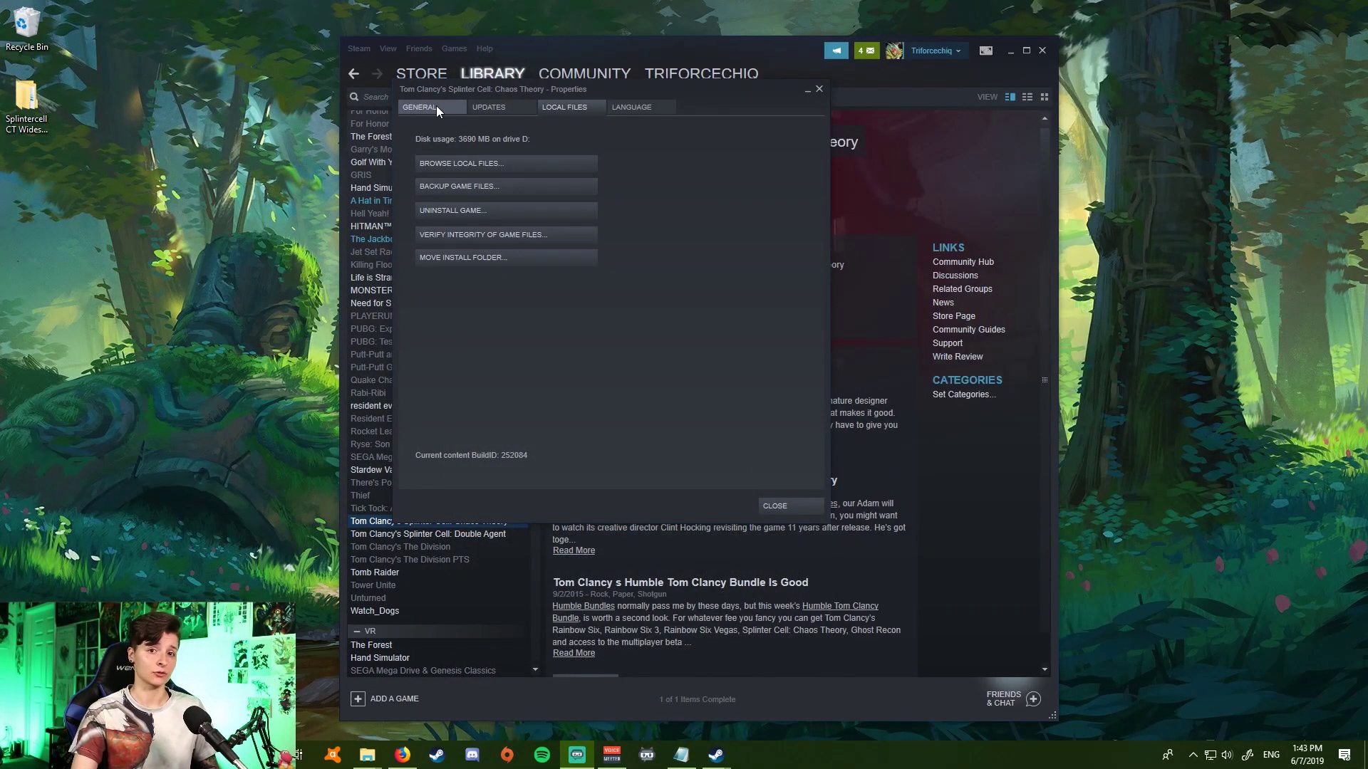
click(436, 106)
click(476, 280)
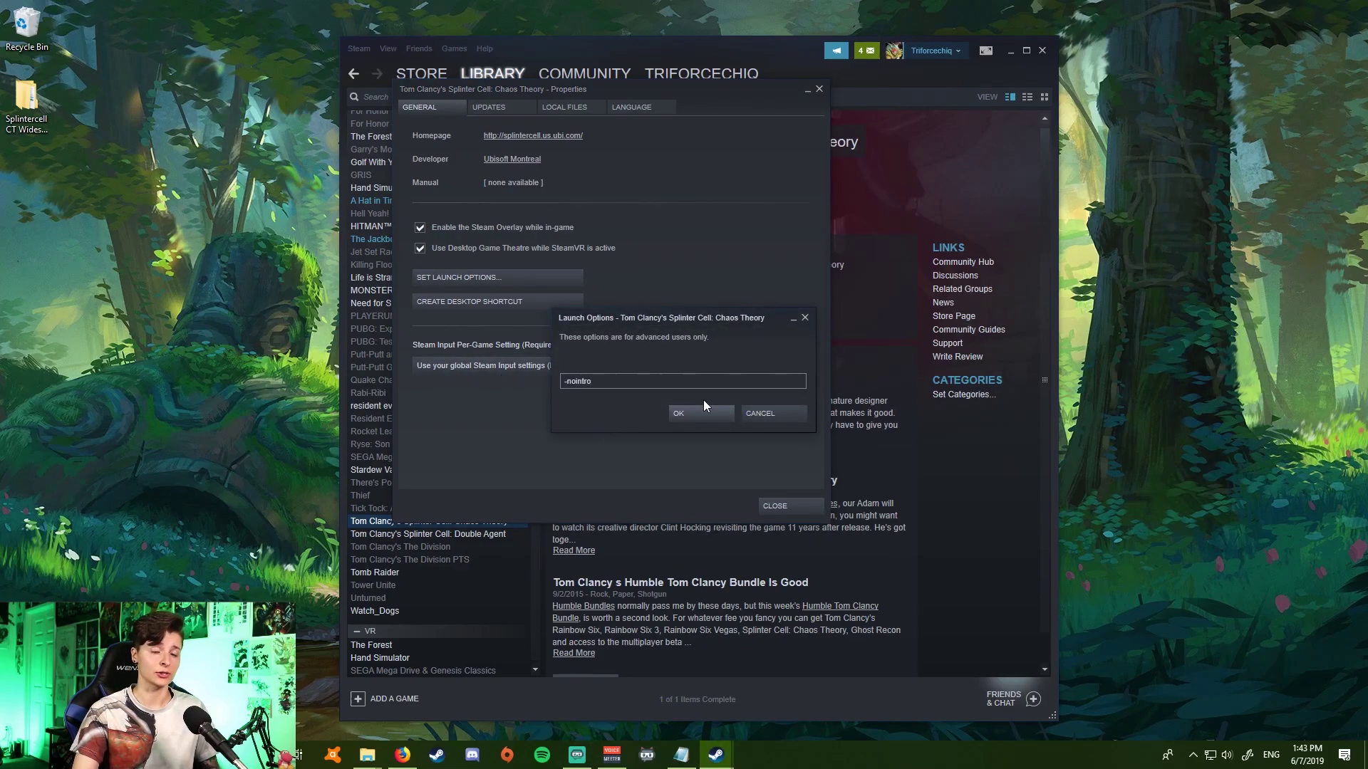
click(766, 417)
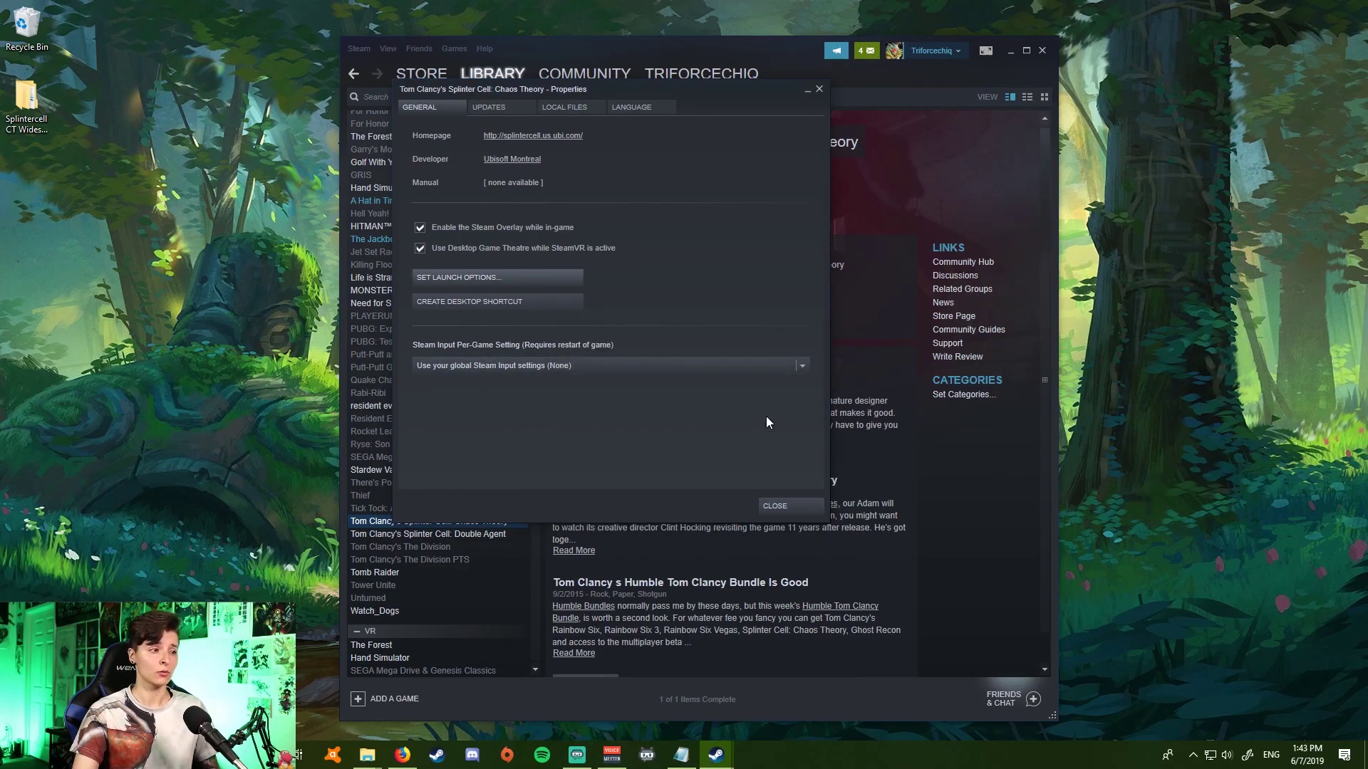
click(785, 504)
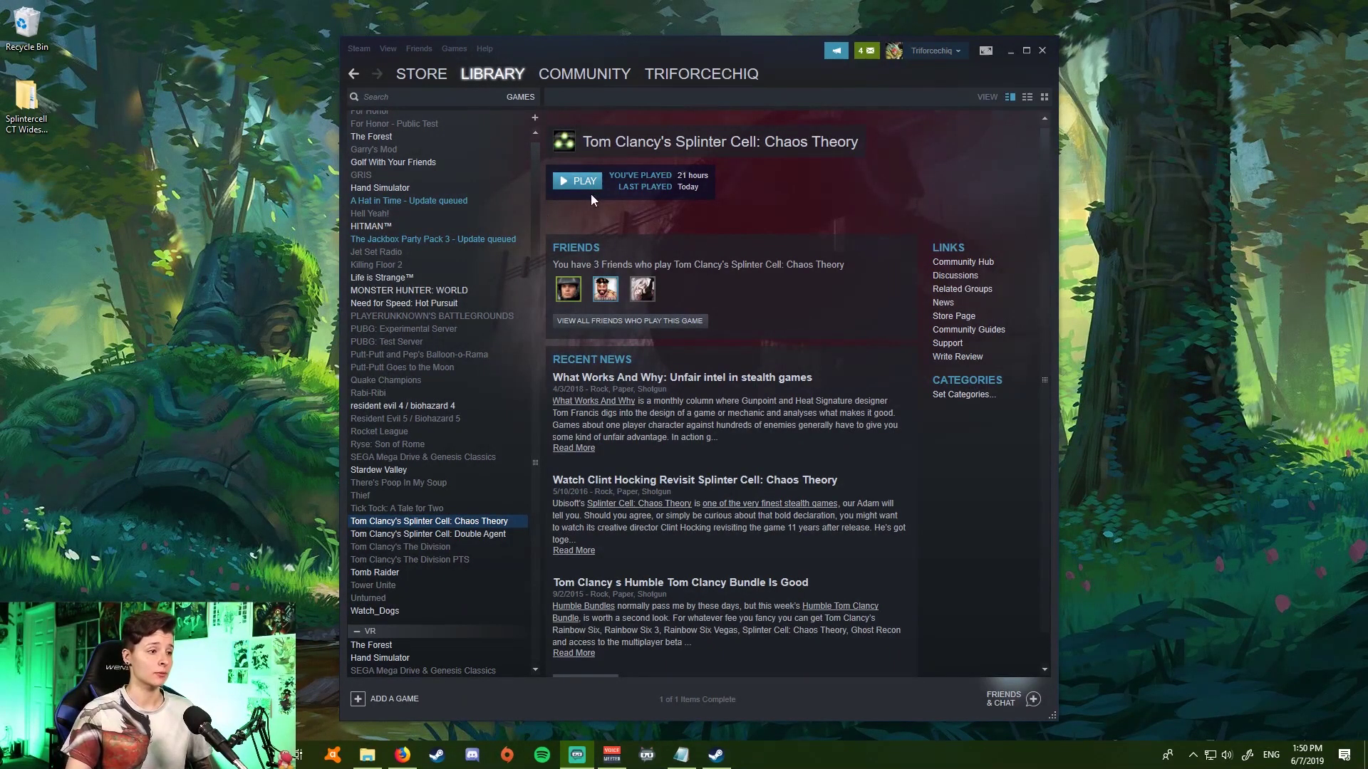
Launch Splinter Cell: Chaos Theory from Steam and start a new game, proceeding through the lighthouse mission briefing to the load out.
click(577, 181)
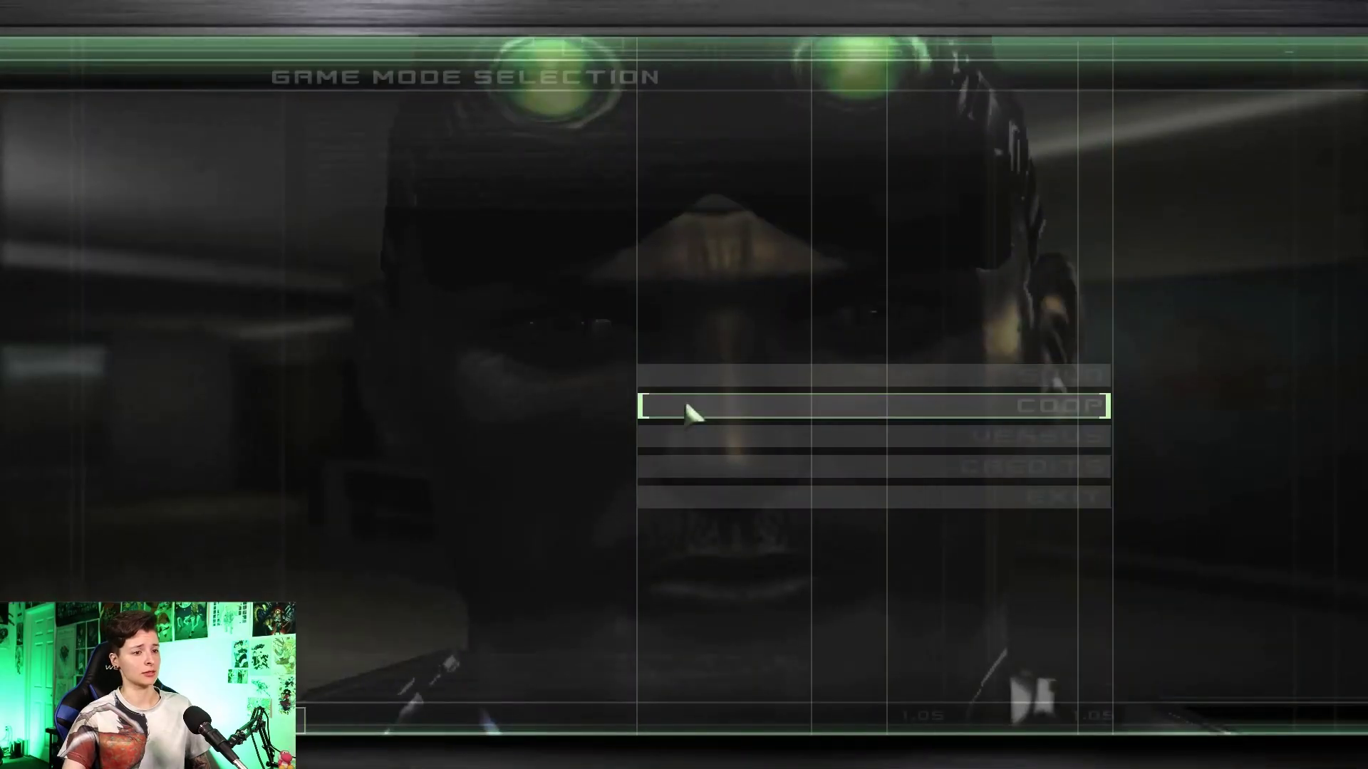
click(704, 390)
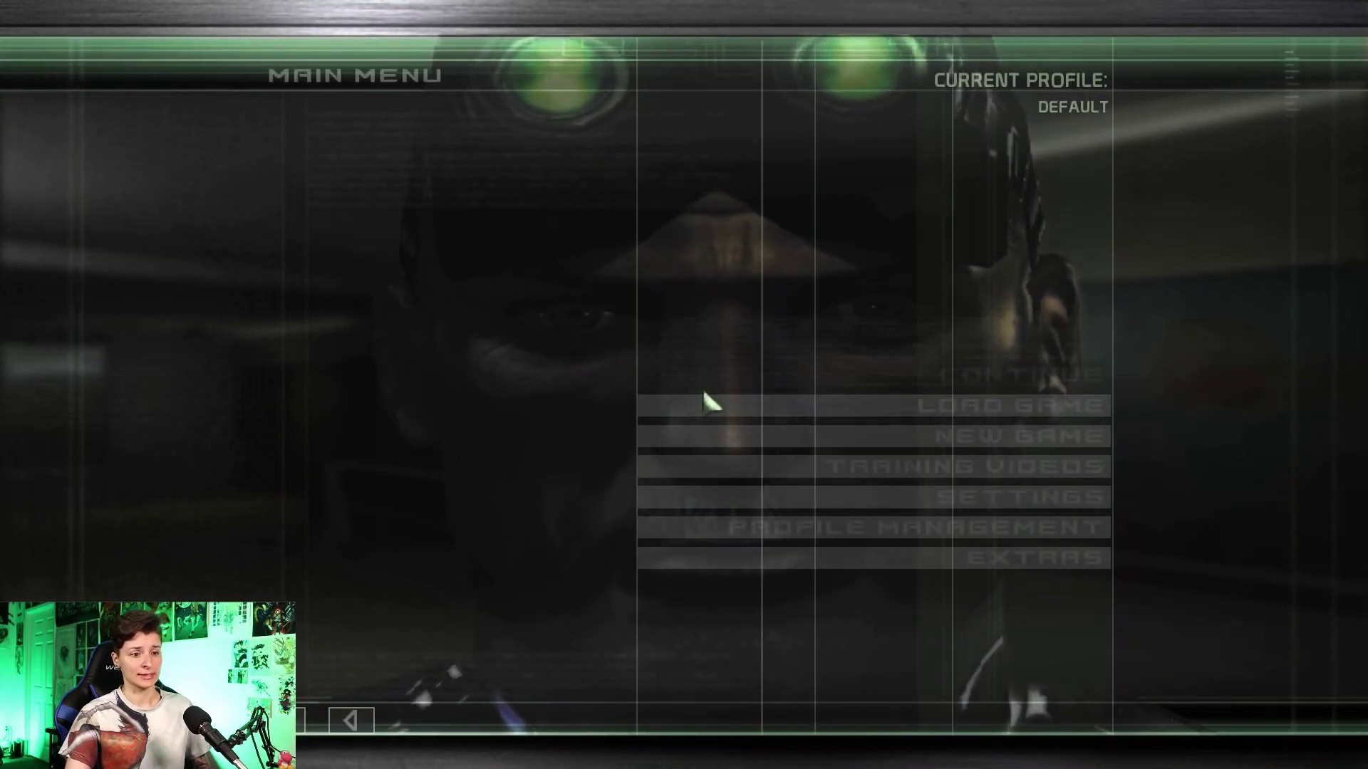
click(756, 443)
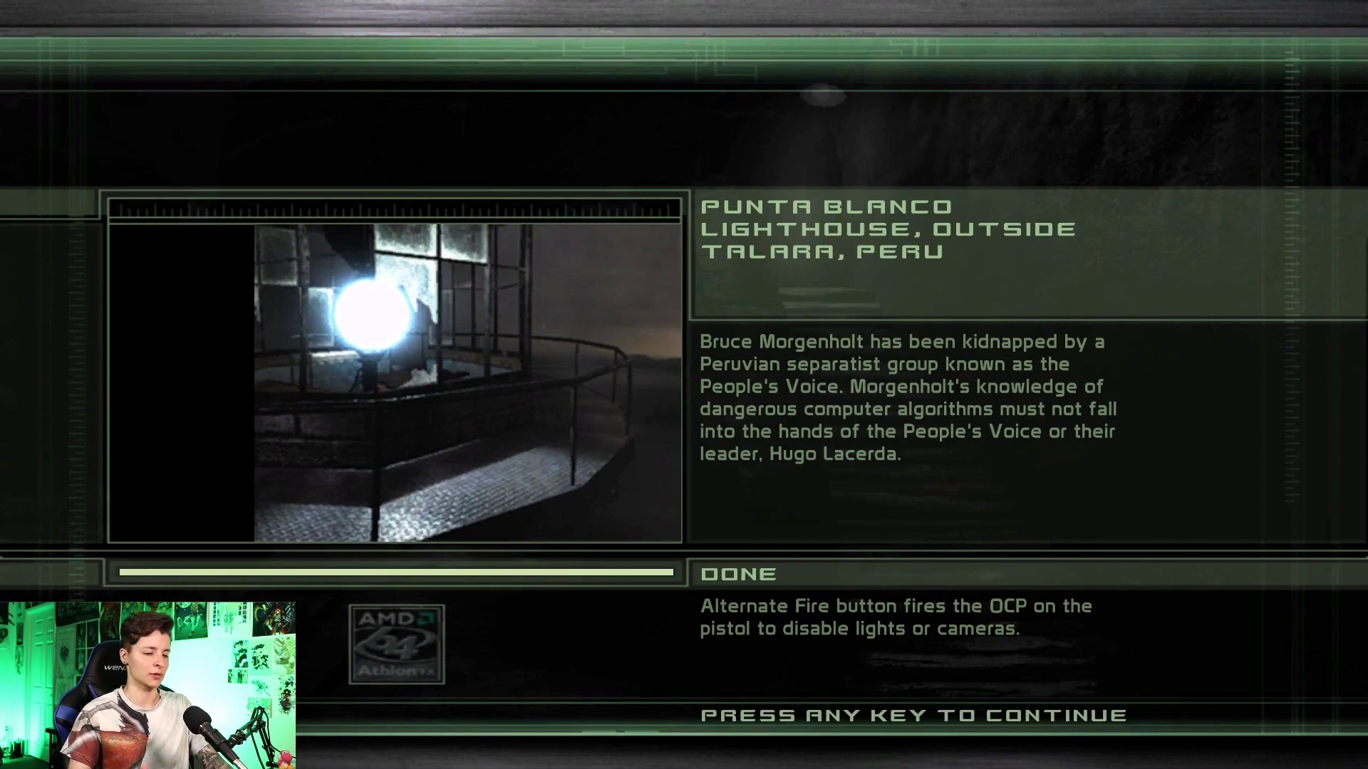
key(Return)
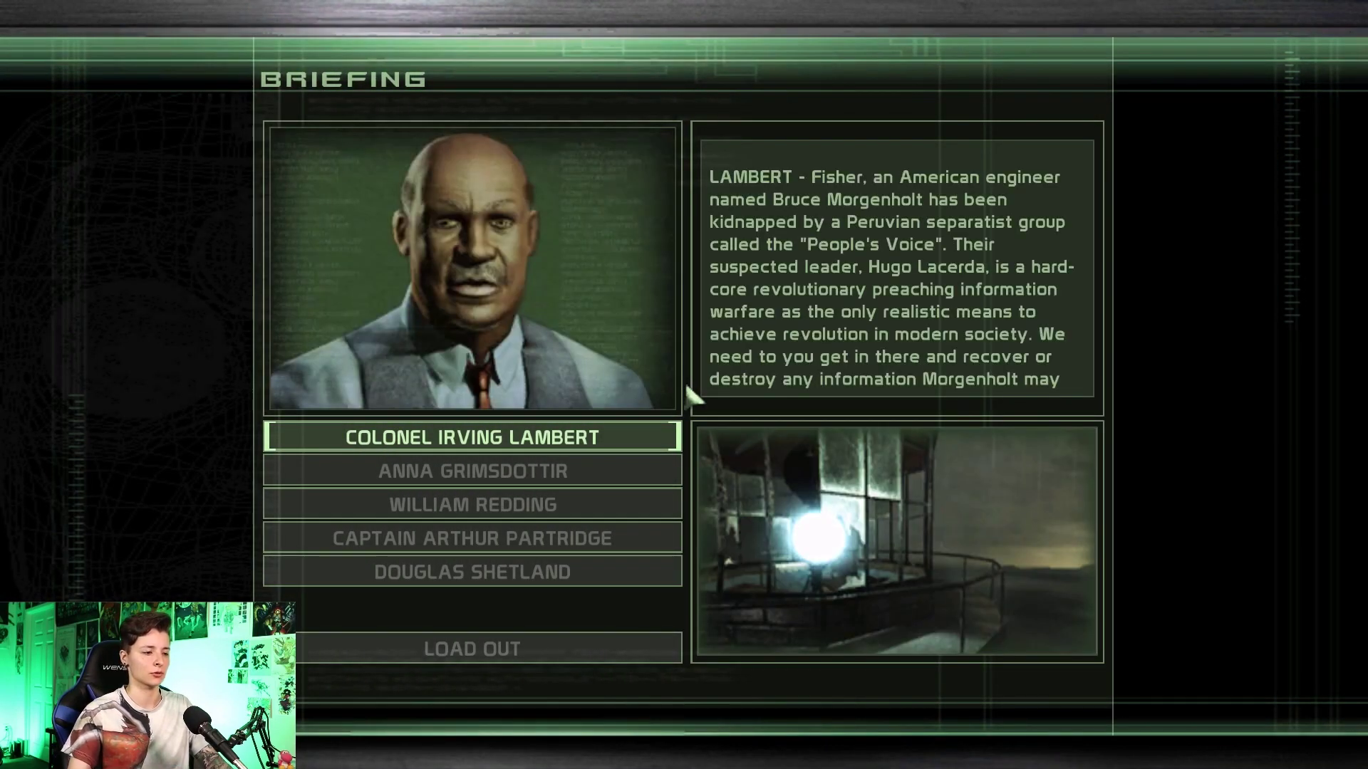
click(582, 648)
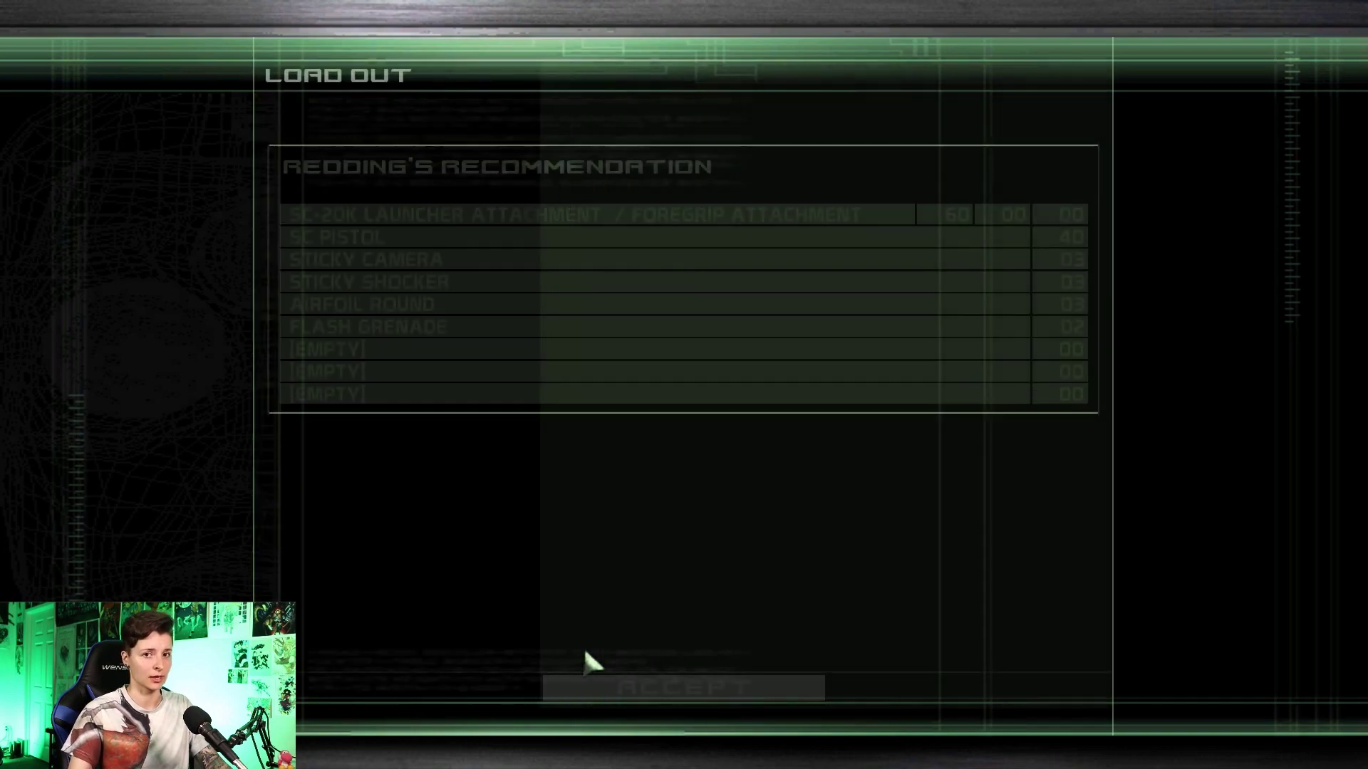
Start the lighthouse mission with Redding's recommended load out, crouch to inspect the goggles' light colour, and quit the game.
click(626, 688)
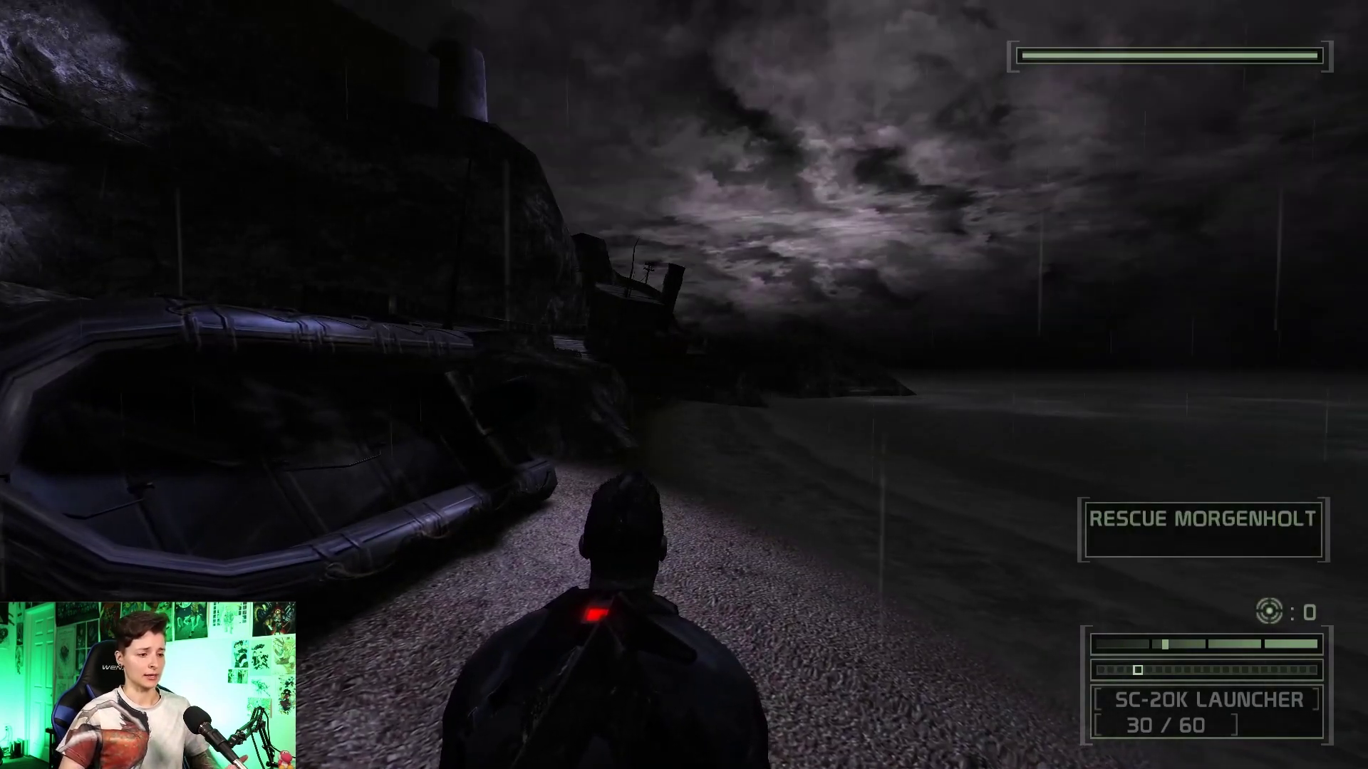
key(c)
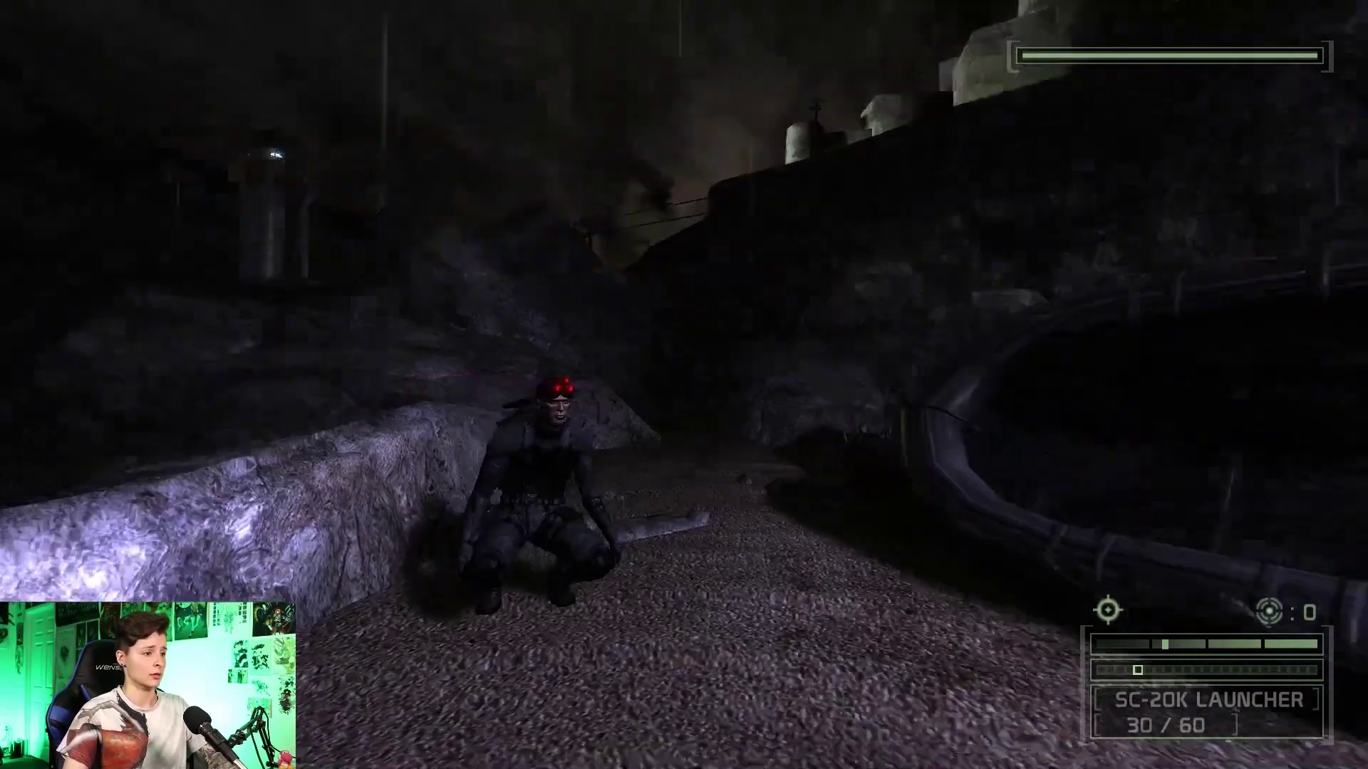
key(Escape)
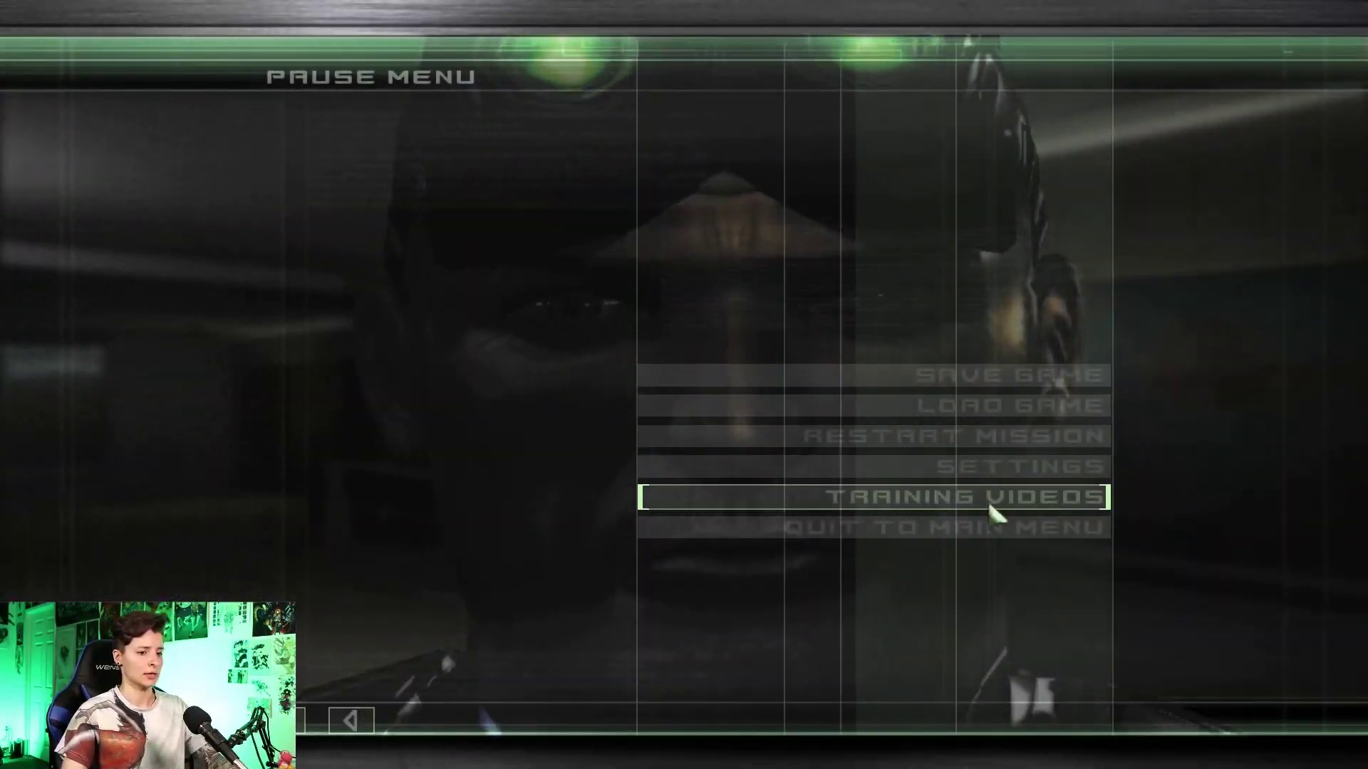
click(283, 720)
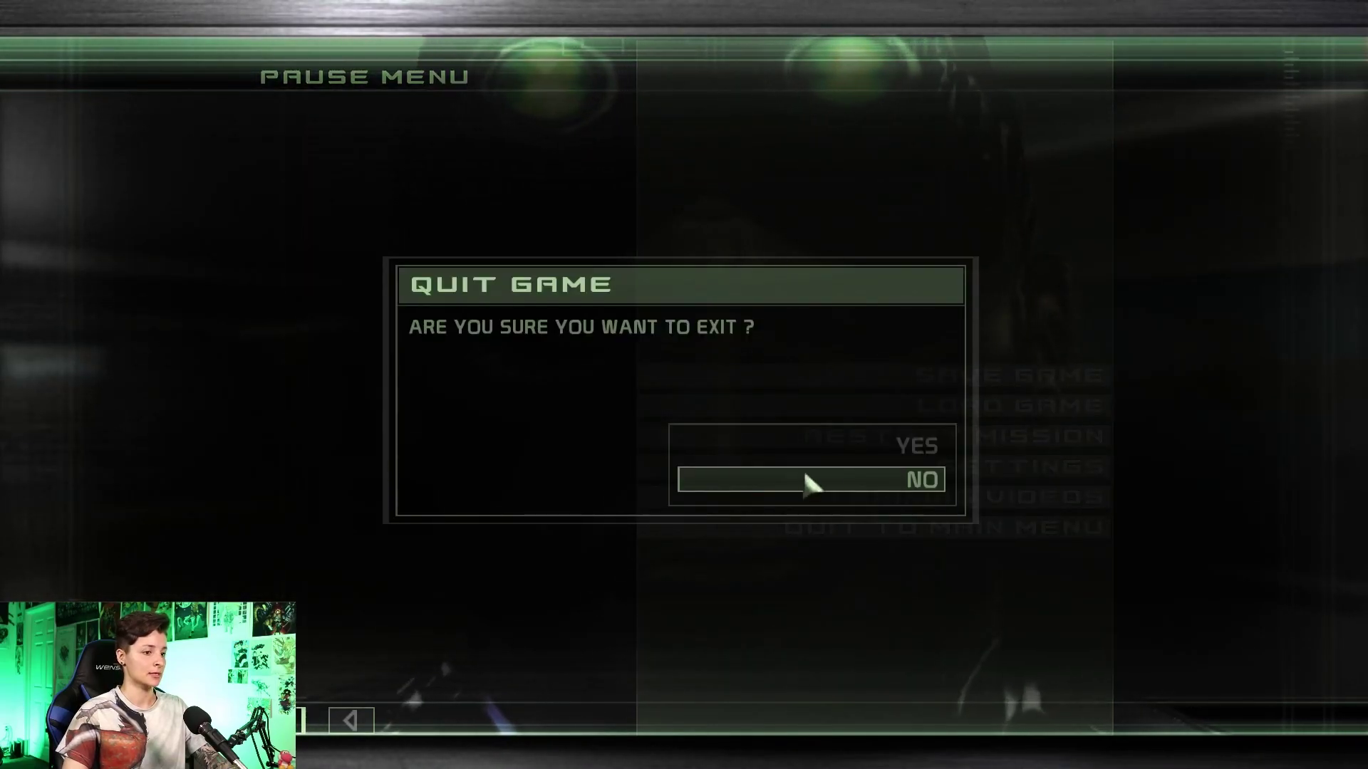
click(828, 450)
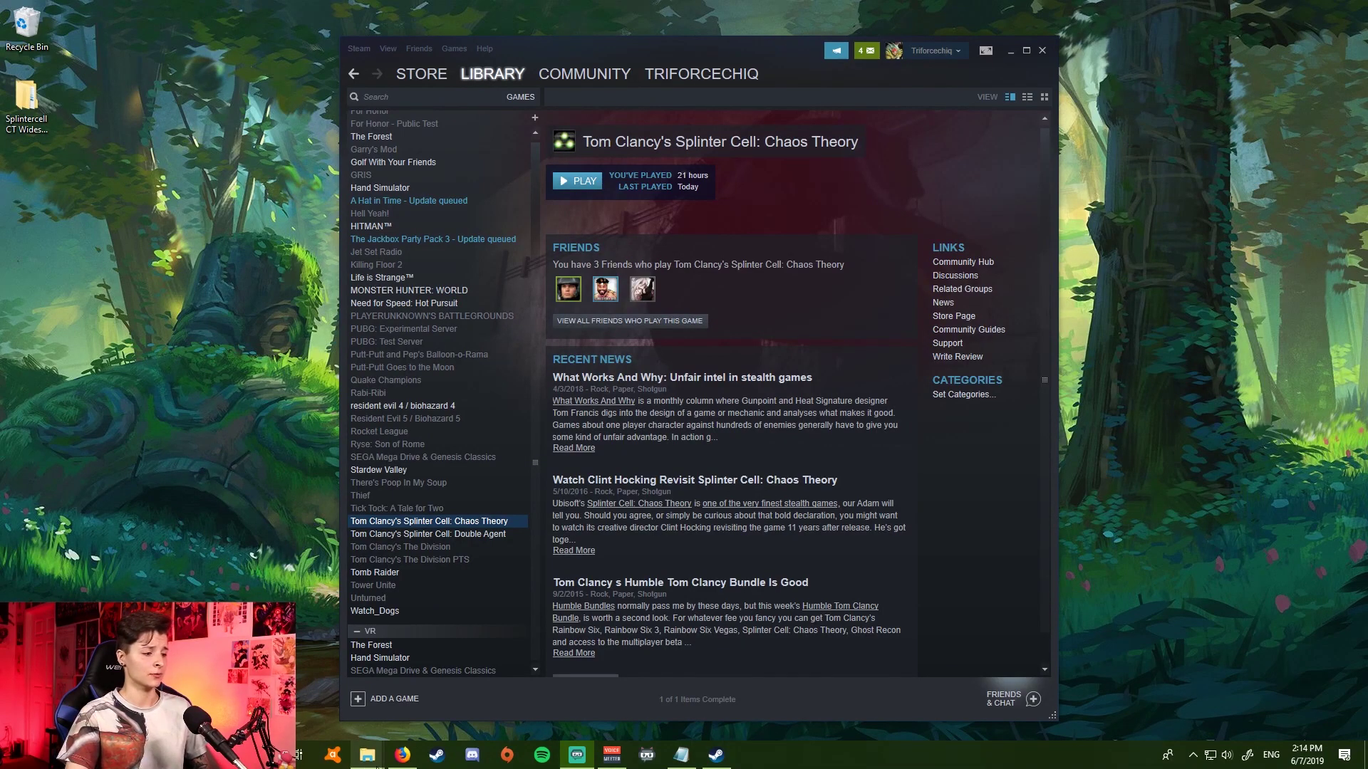
Switch to the game's System folder in File Explorer, select all files in its scripts subfolder to point them out, and return to System.
mouse_move(367, 755)
click(328, 696)
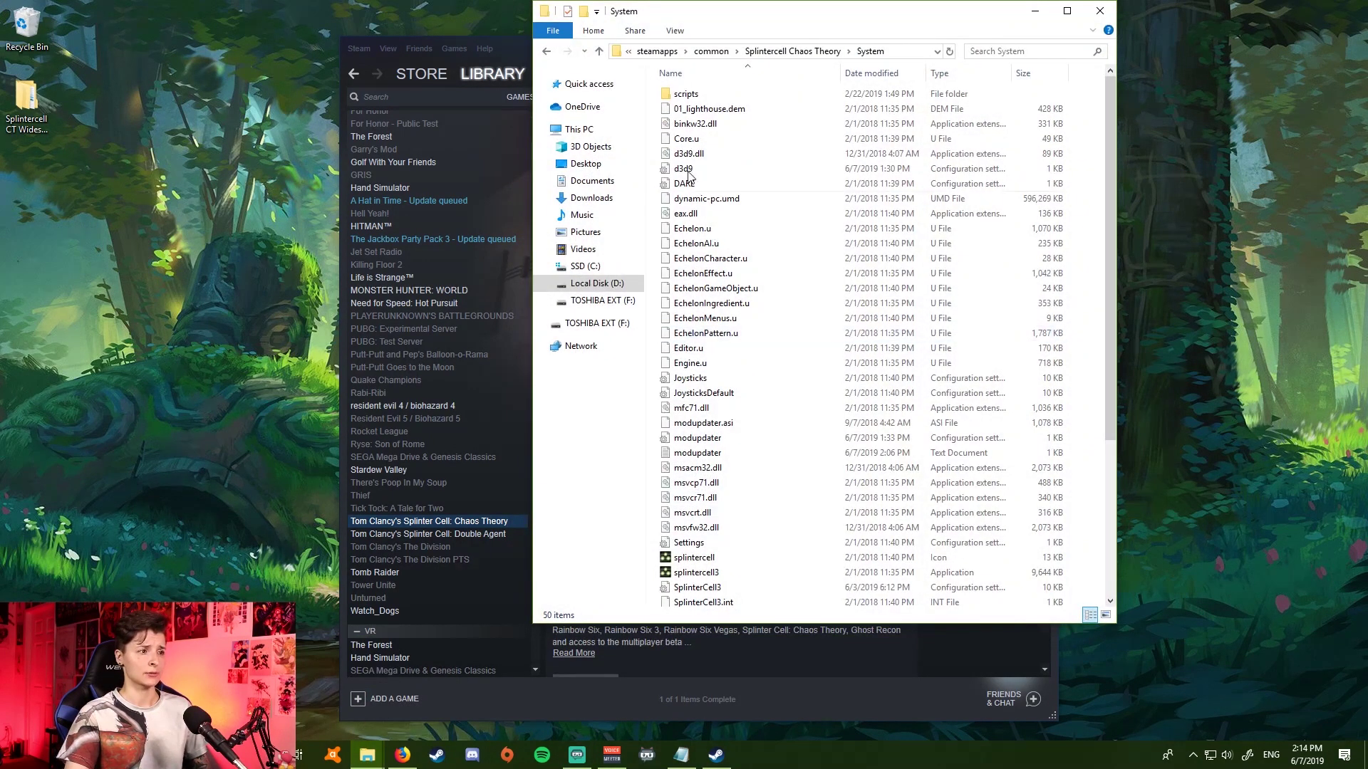
double_click(687, 100)
drag(777, 225, 721, 94)
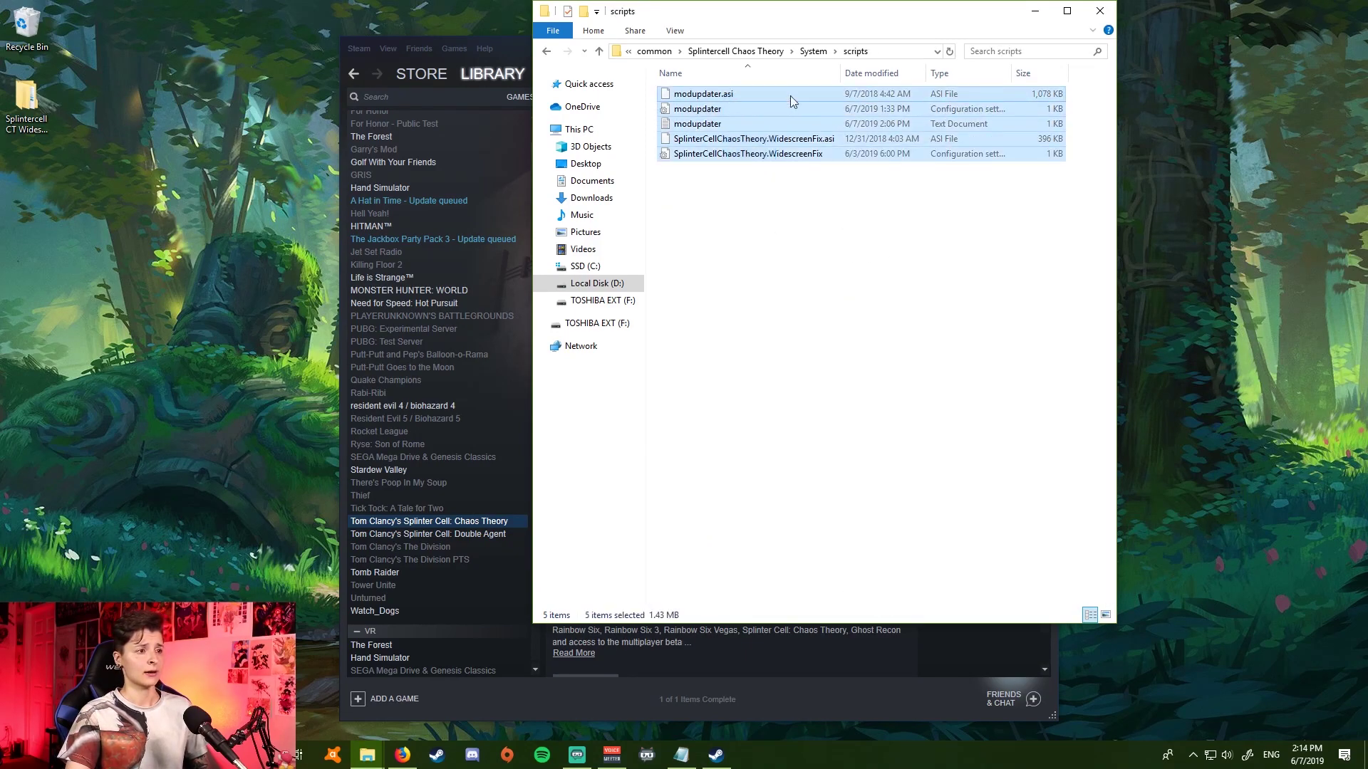
click(816, 51)
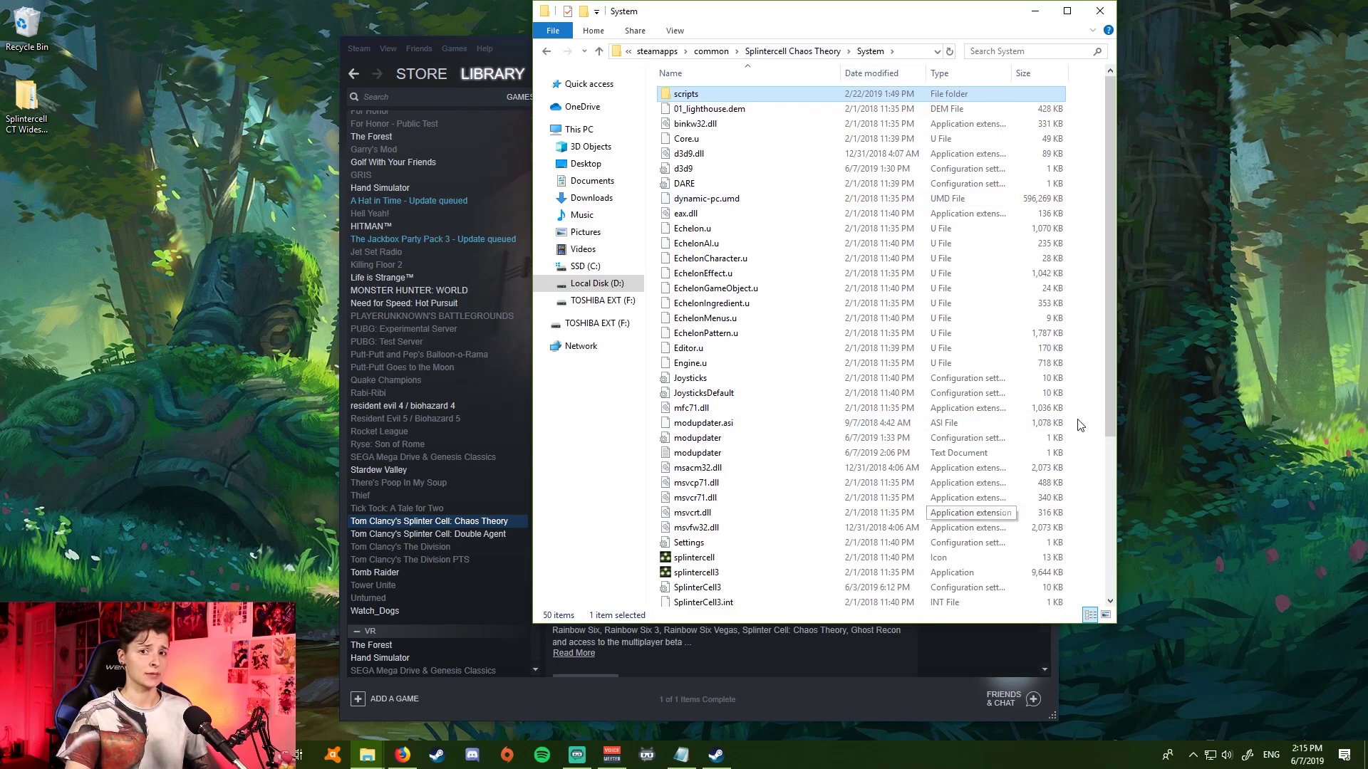
Open the System folder's and the downloaded scripts folder's SplinterCellChaosTheory.WidescreenFix configurations side by side, and break the downloaded one's text into separate lines.
scroll(1080, 222, down, 5)
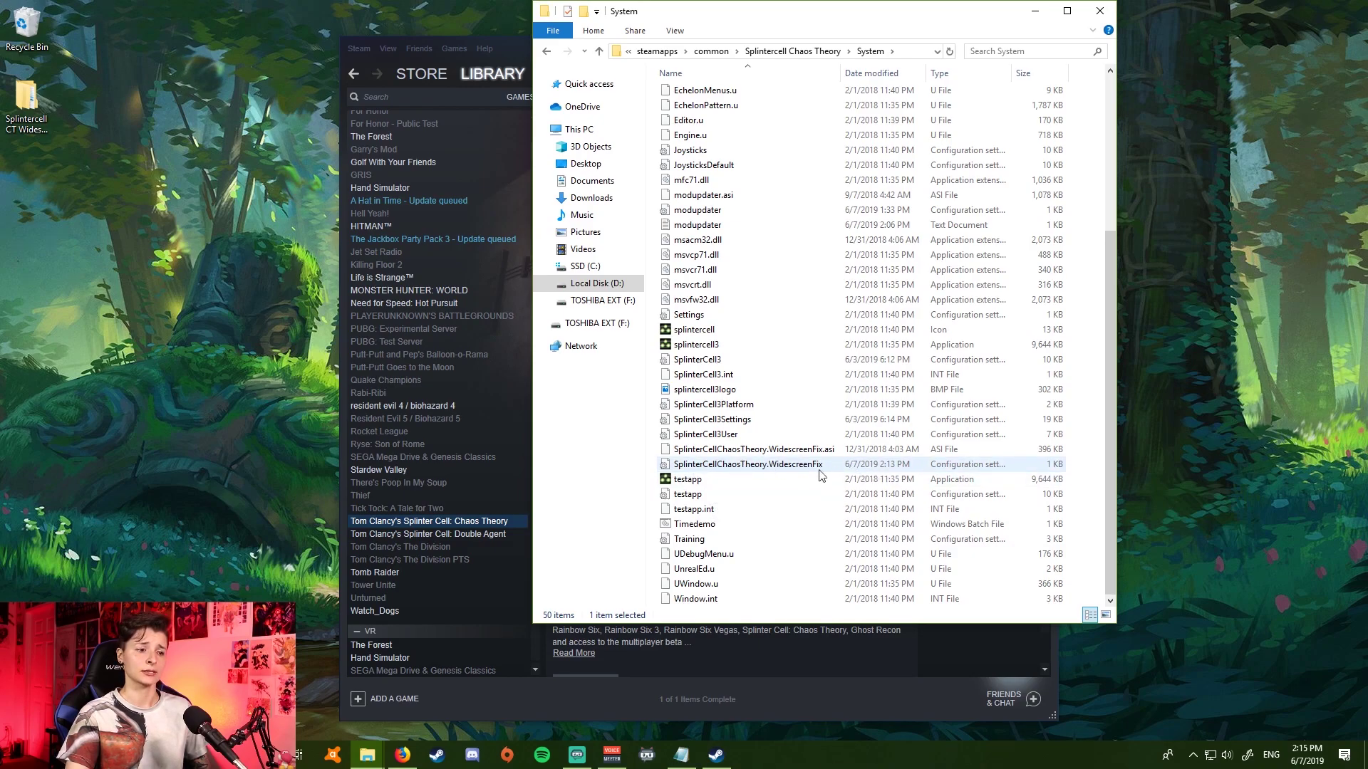
double_click(793, 465)
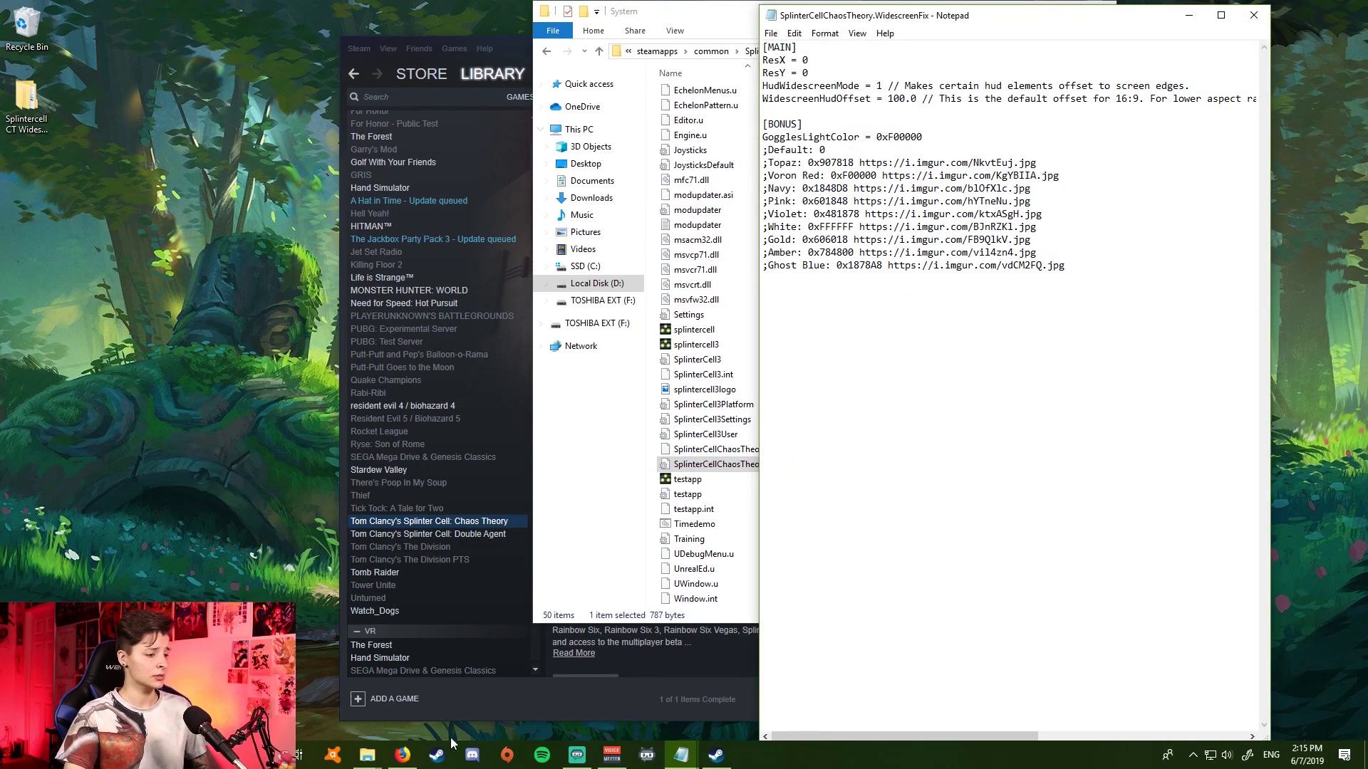
click(367, 760)
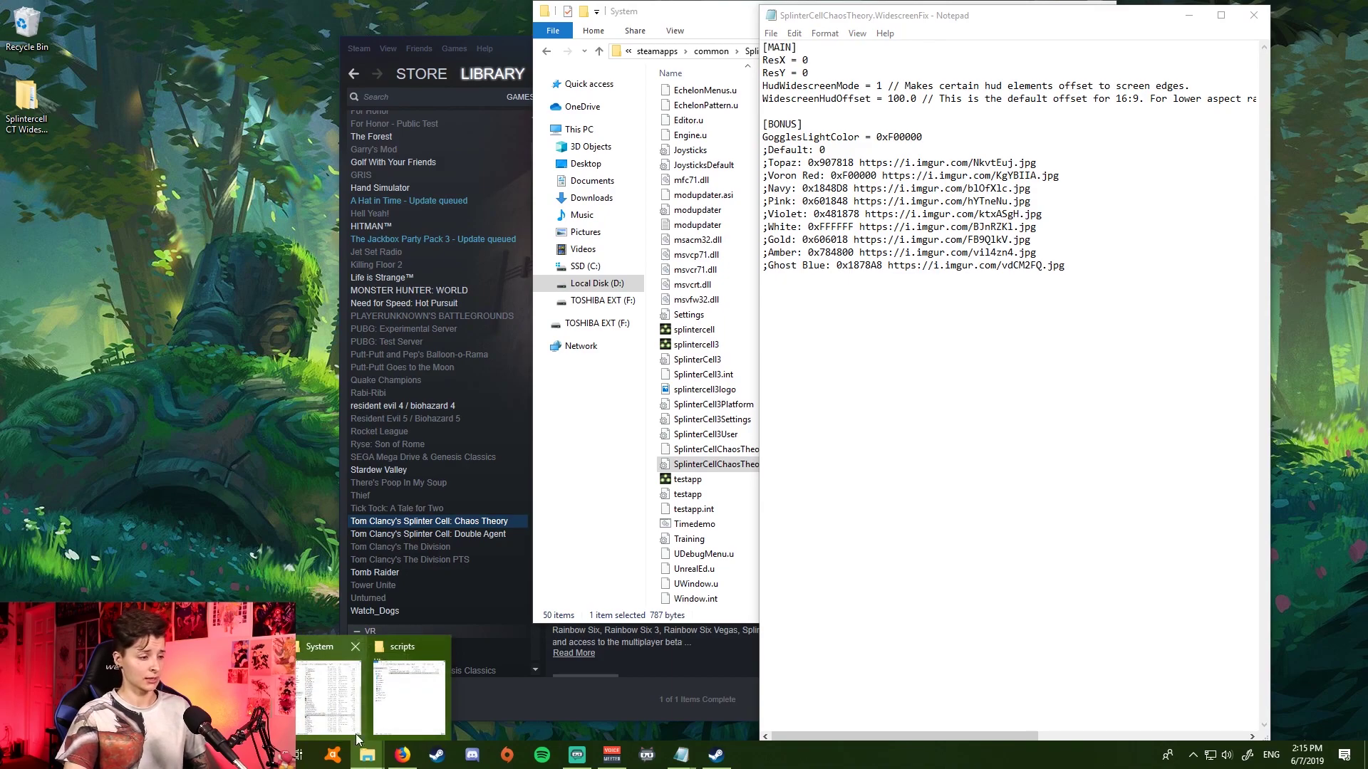
click(408, 699)
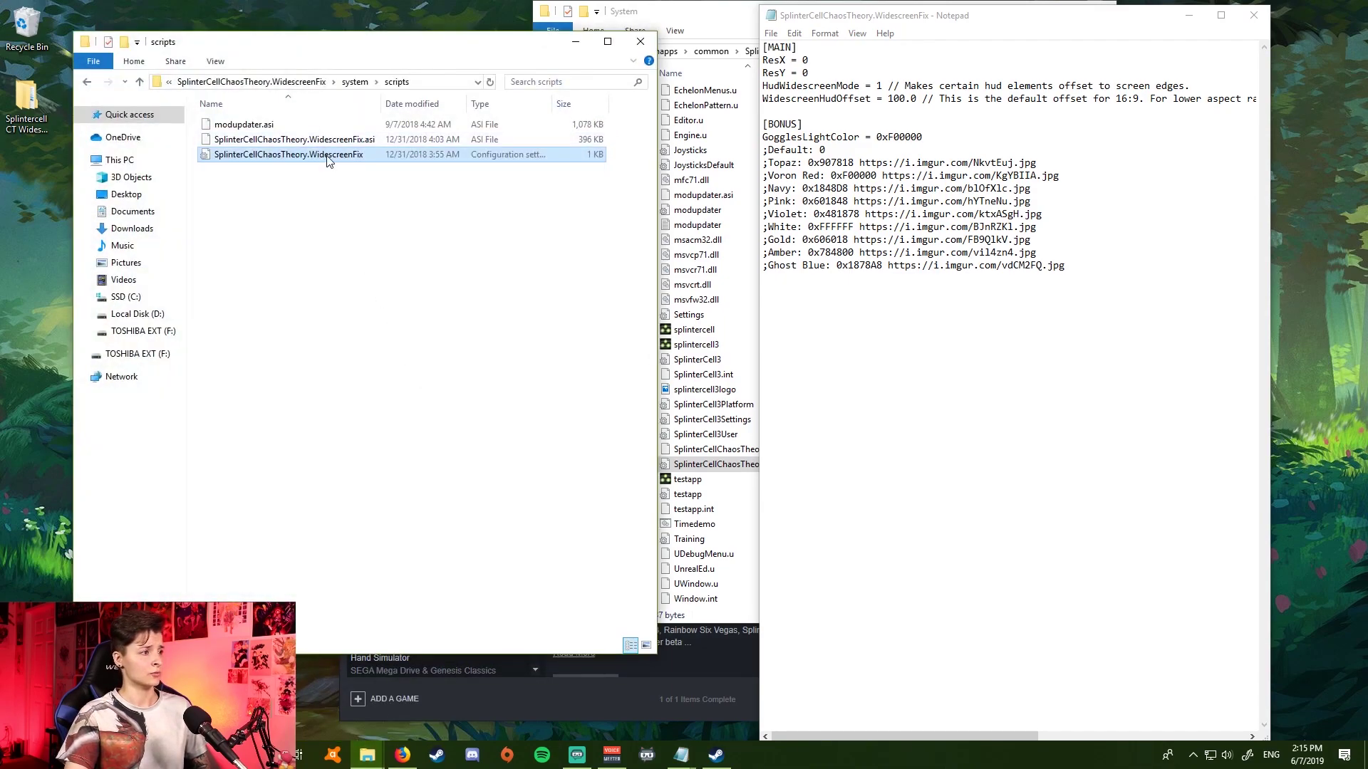
double_click(328, 161)
drag(1050, 26, 450, 26)
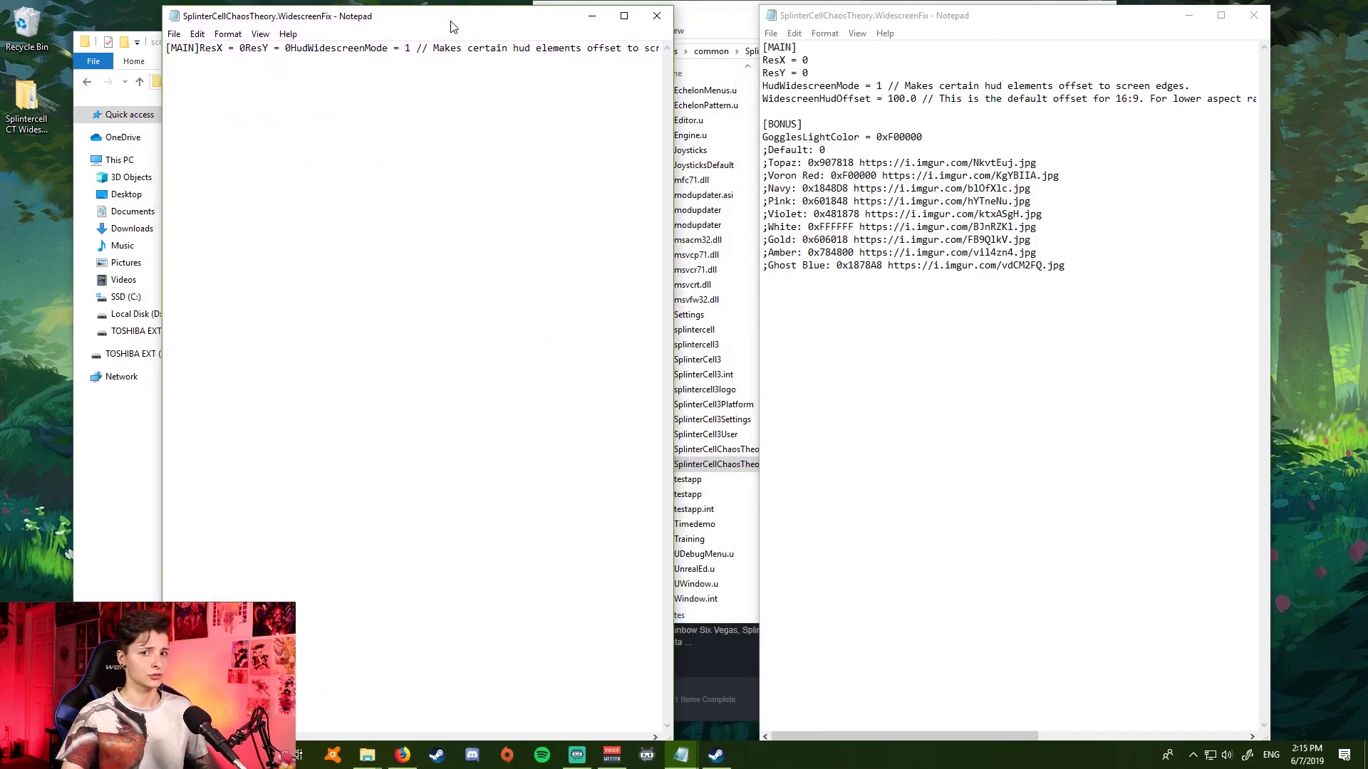
click(200, 50)
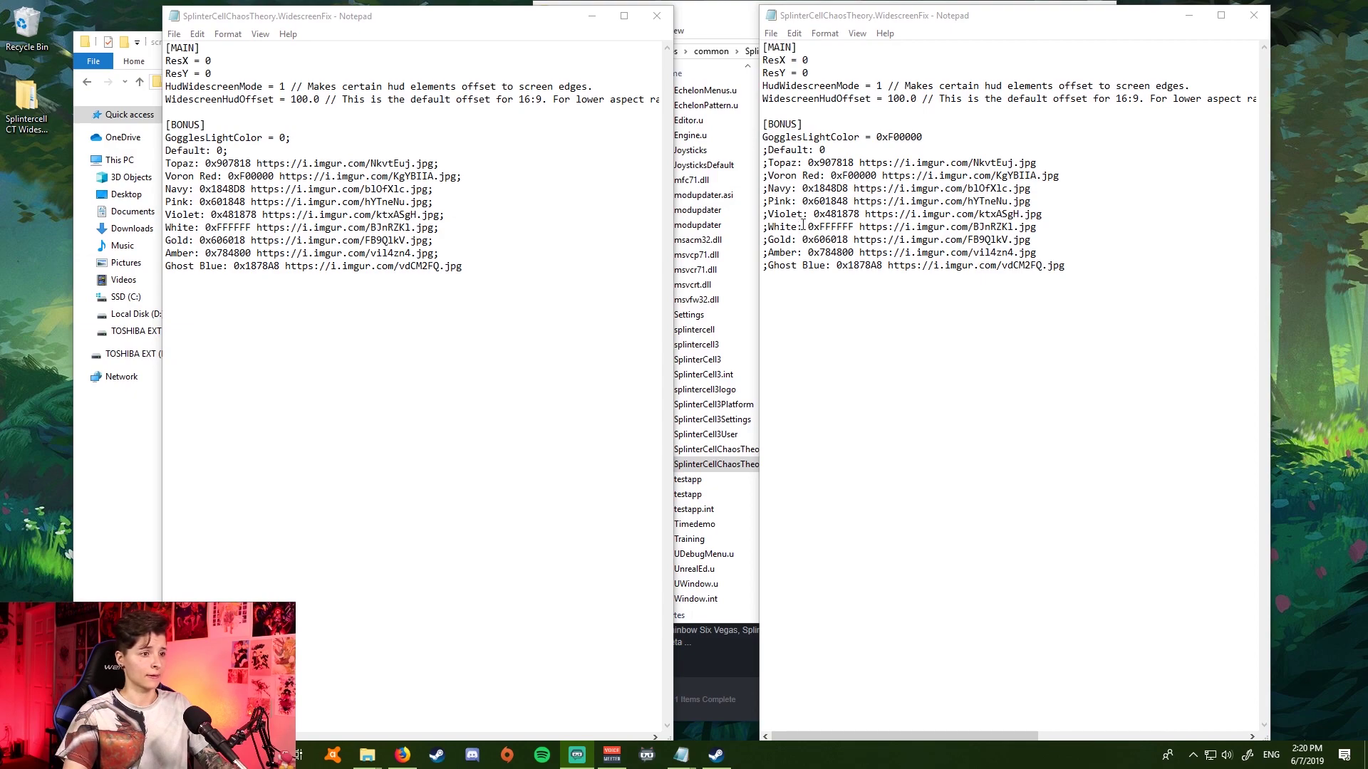
Set GogglesLightColor to the Violet code 0x481878 in the System folder's WidescreenFix configuration and save the file.
drag(813, 217, 859, 214)
key(ctrl+c)
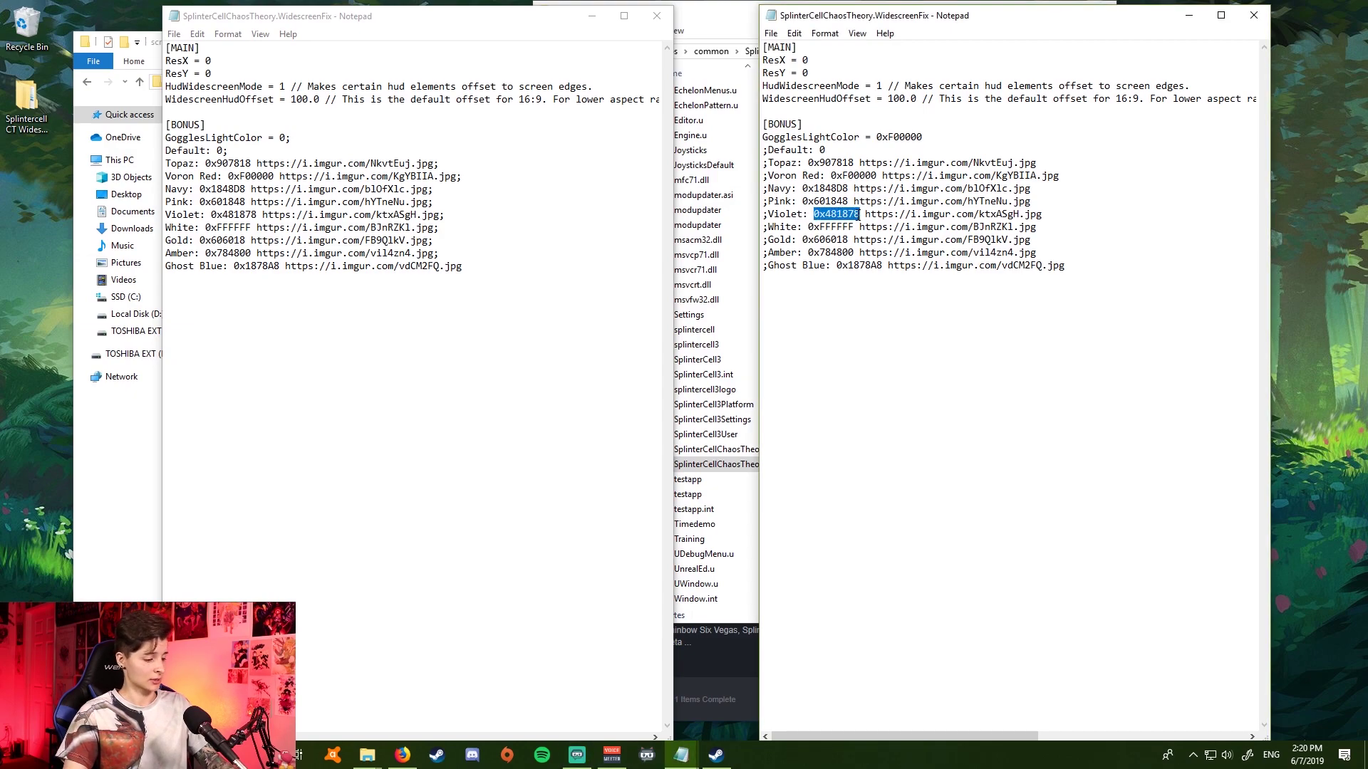
drag(922, 136, 879, 134)
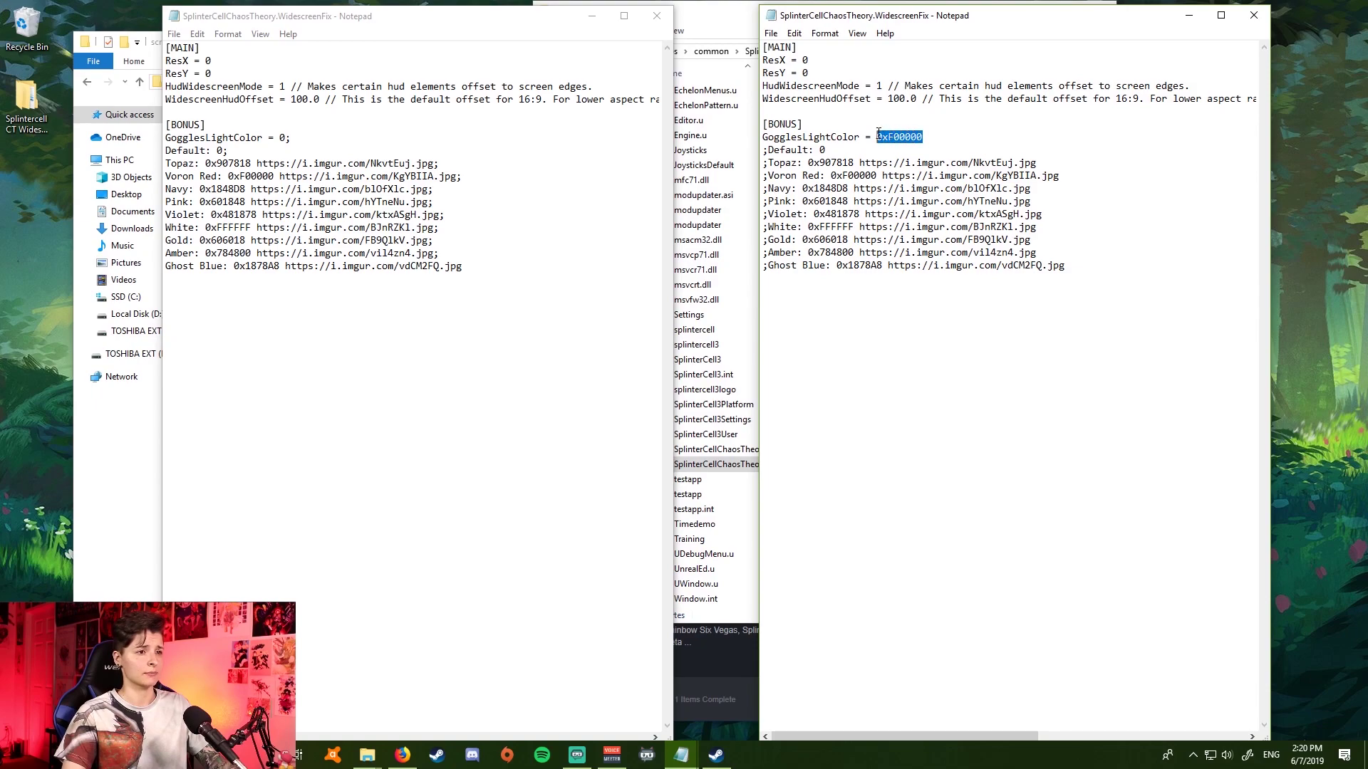
key(ctrl+v)
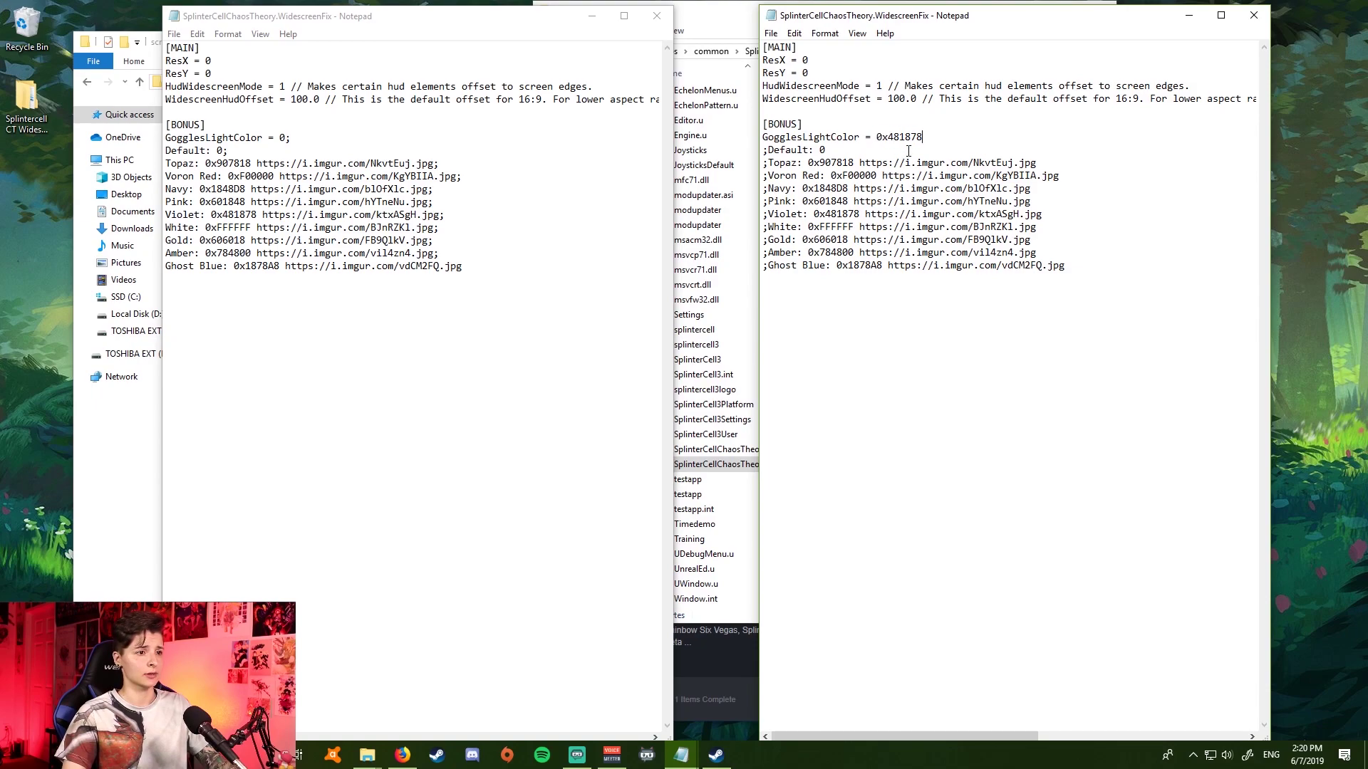
click(770, 34)
click(787, 83)
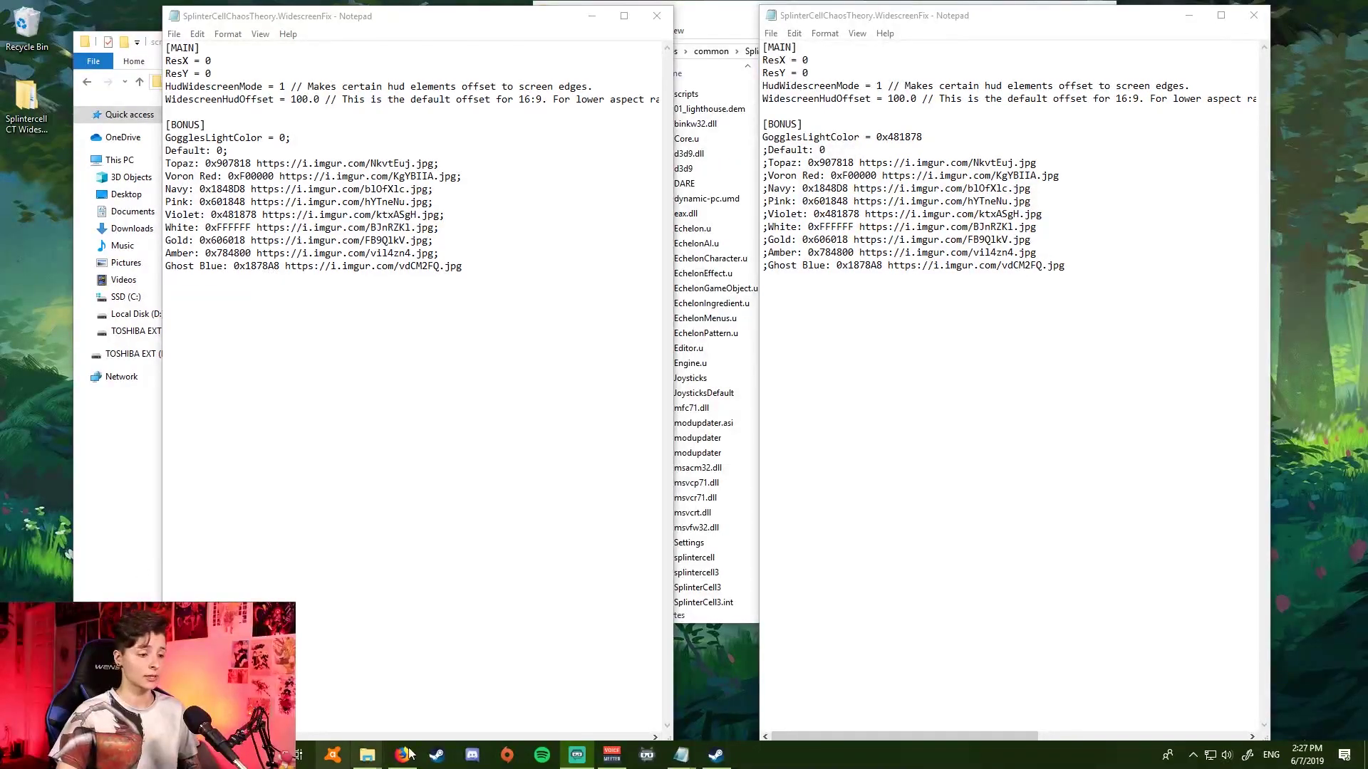
Launch Splinter Cell: Chaos Theory from Steam and start a new solo game, accepting Redding's recommended load out.
click(712, 759)
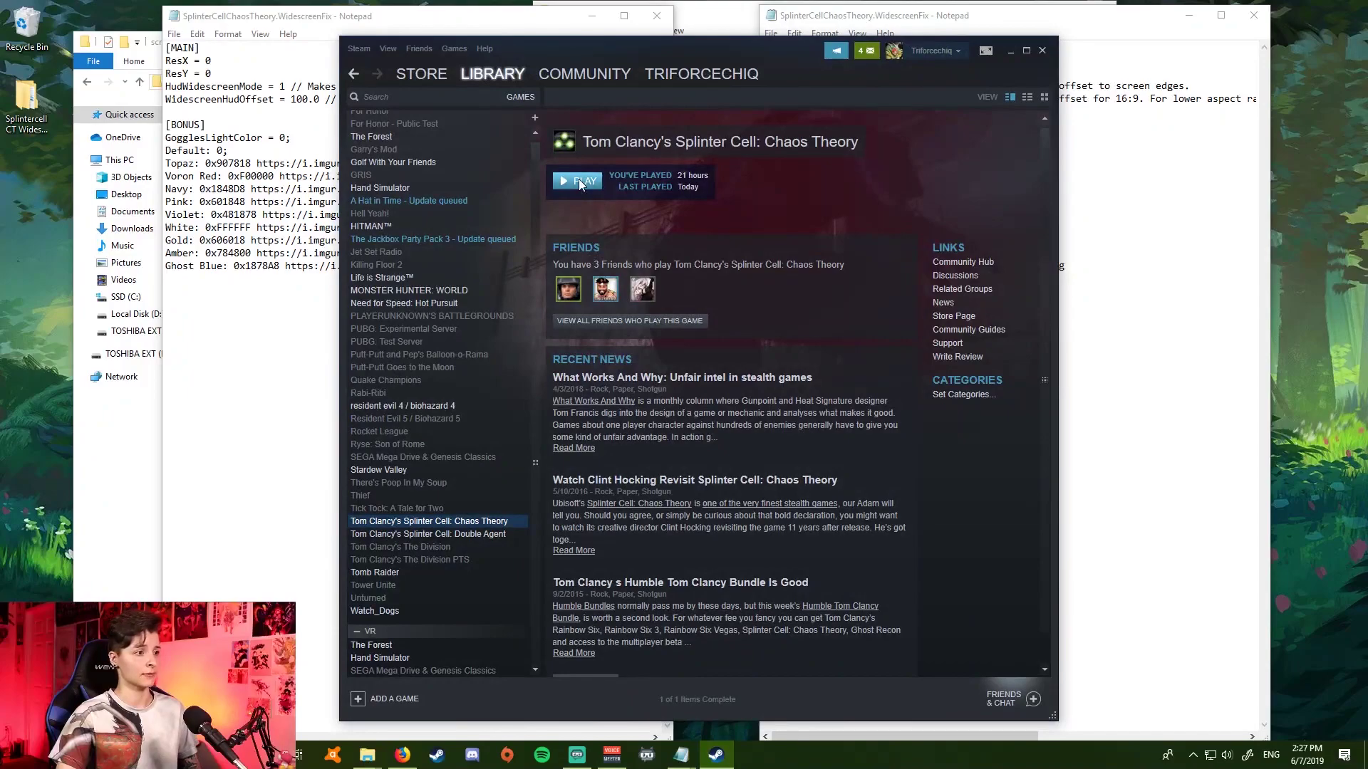
click(579, 178)
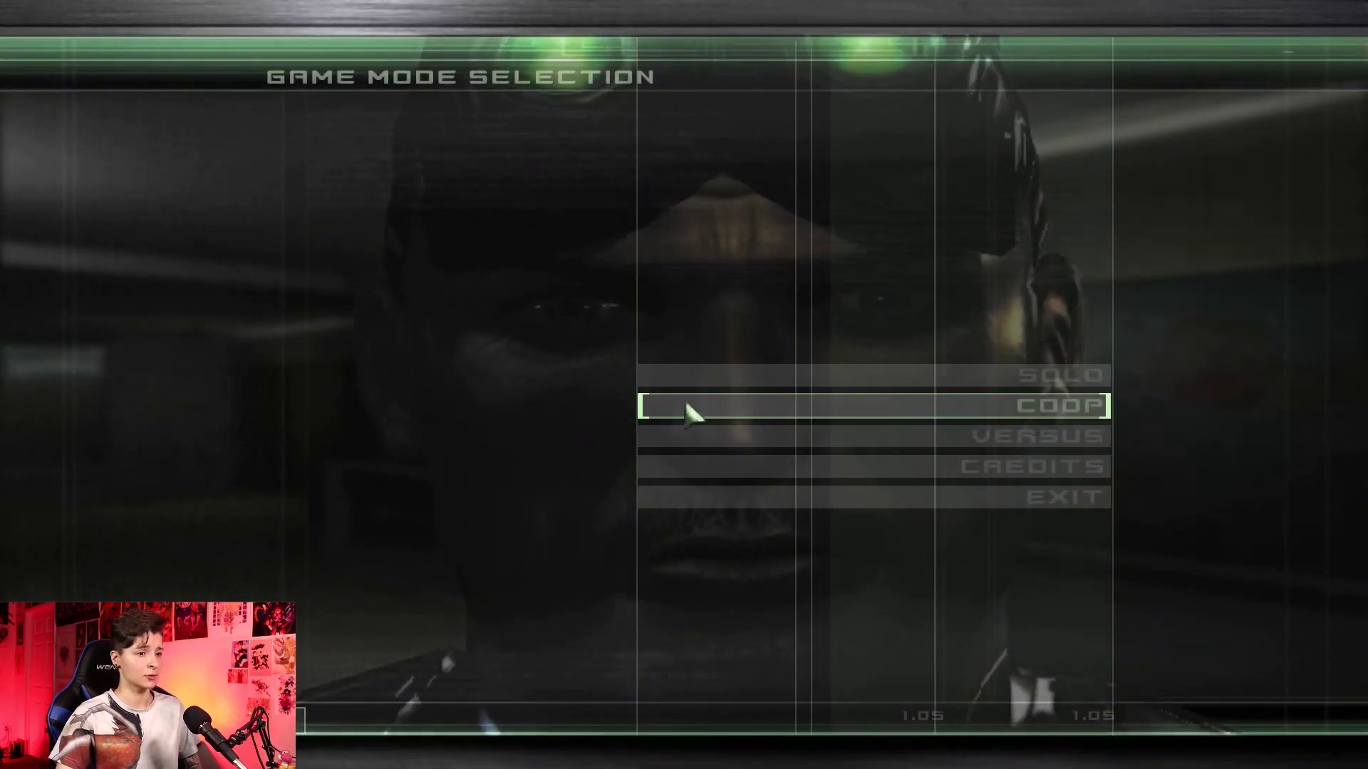
click(715, 383)
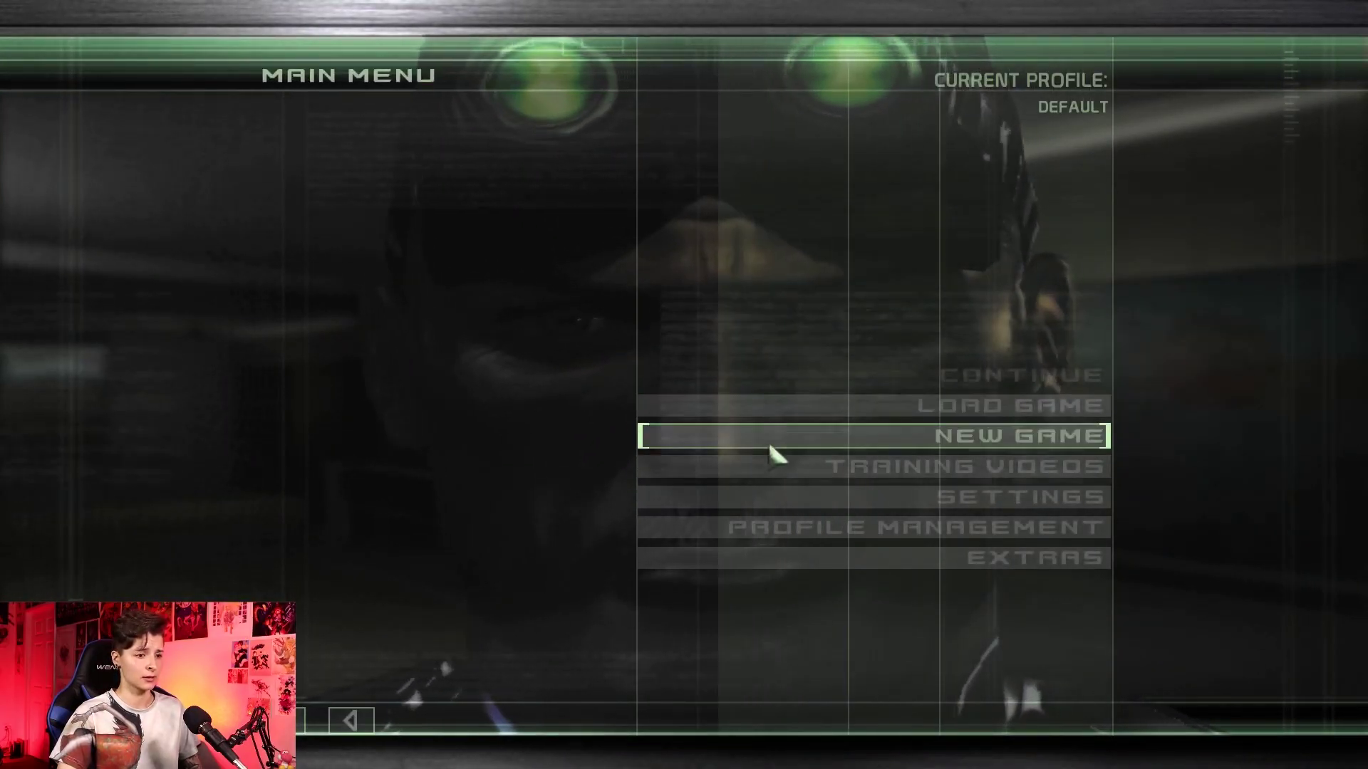
click(812, 538)
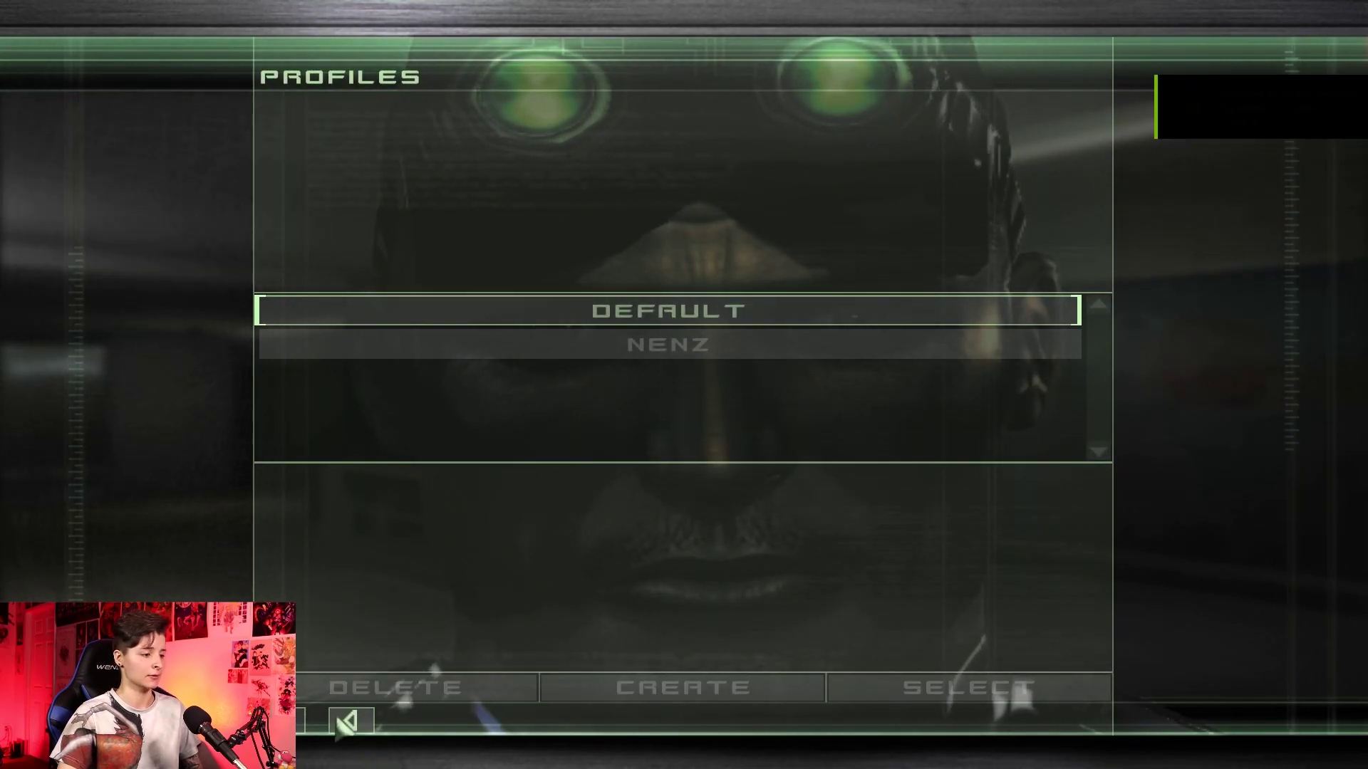
click(347, 718)
click(988, 442)
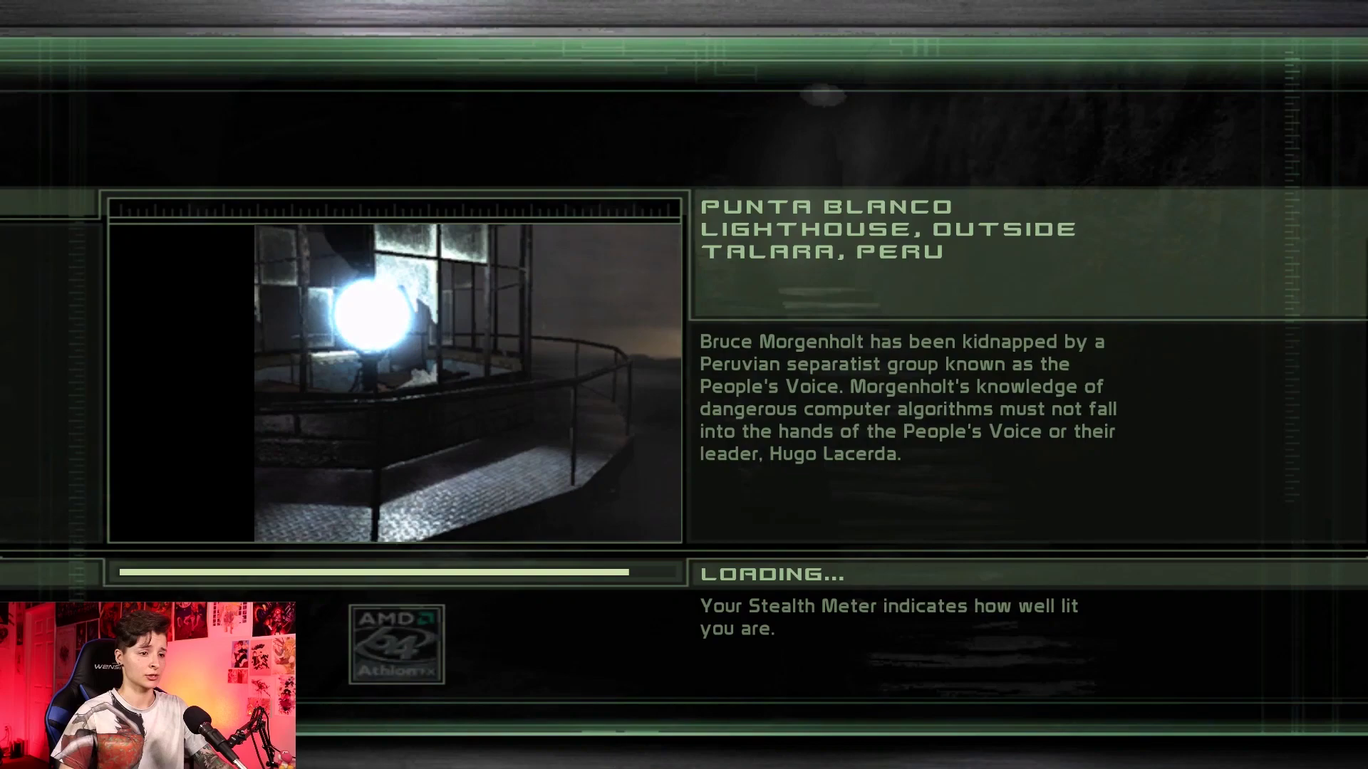
key(space)
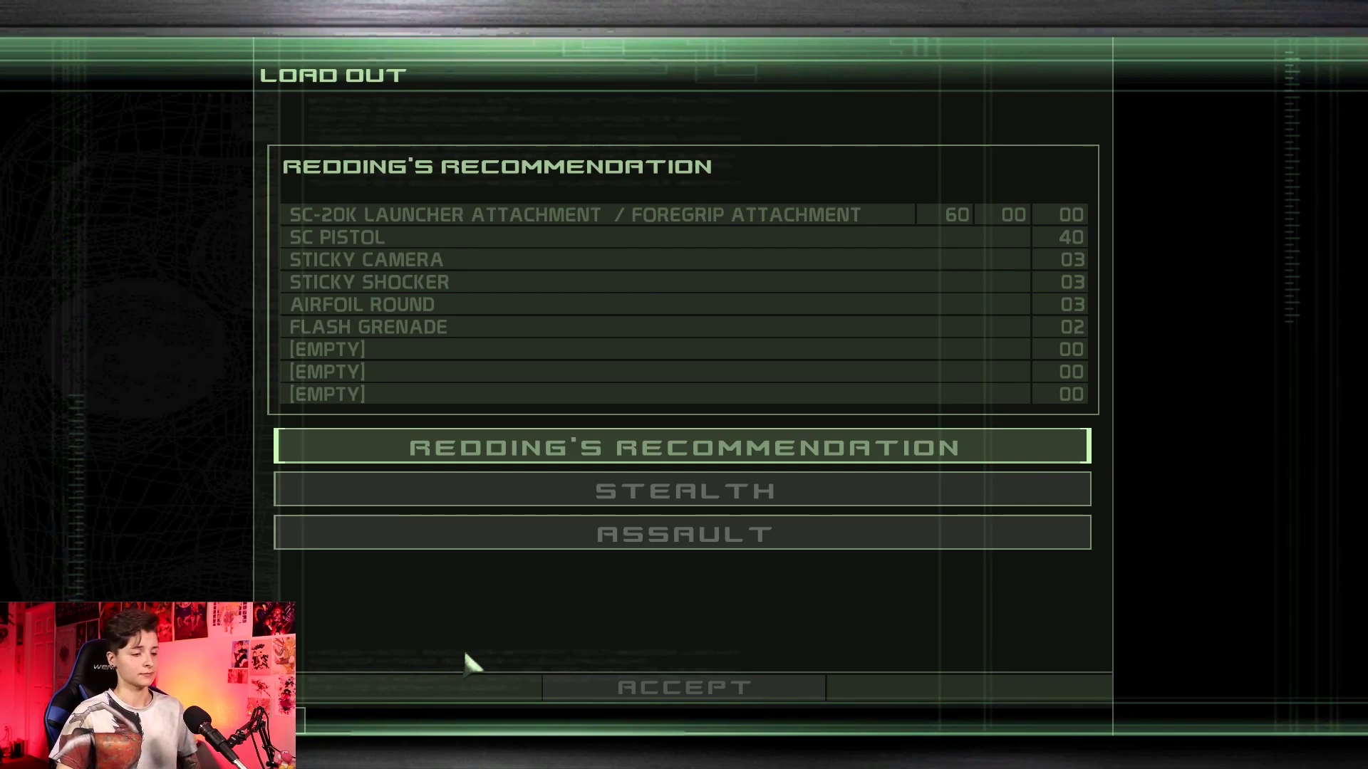
click(567, 698)
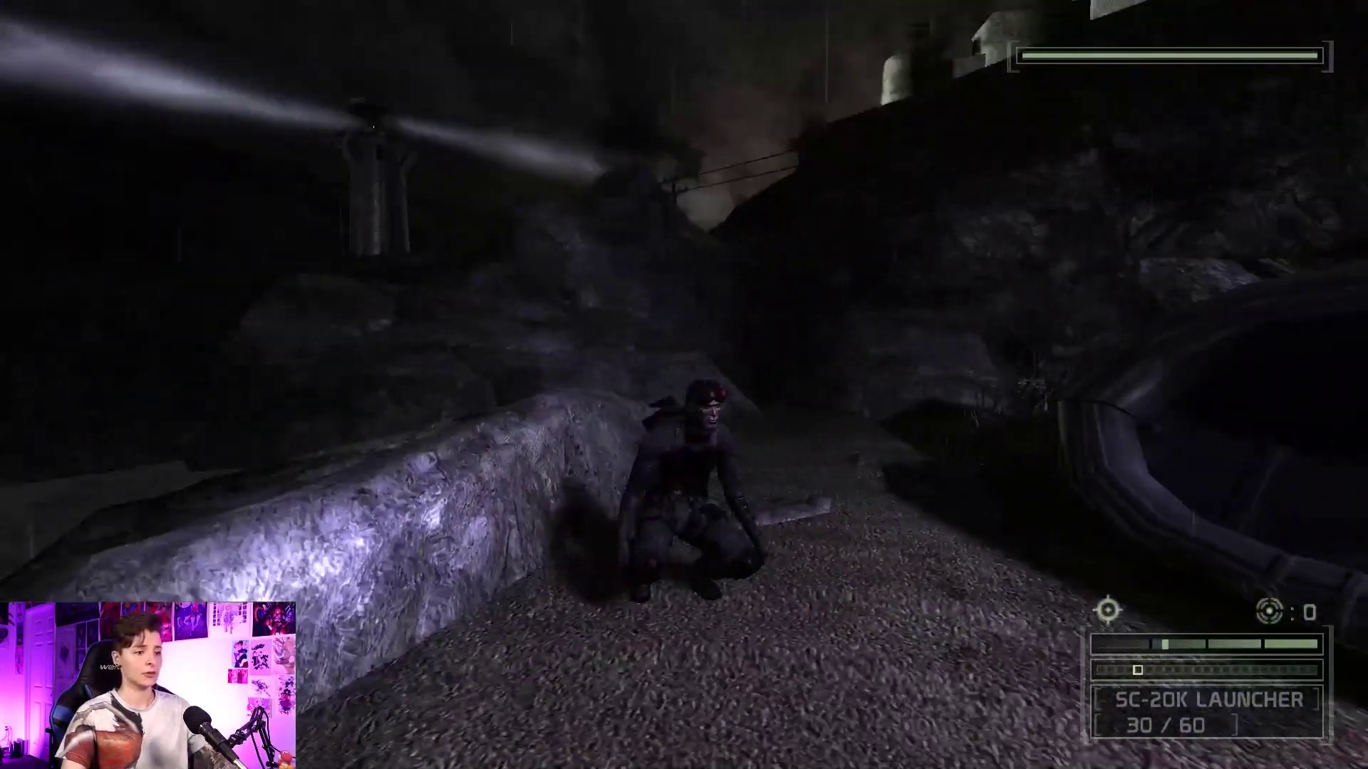
Pause the lighthouse mission and exit the game to the desktop.
key(Escape)
key(alt+F4)
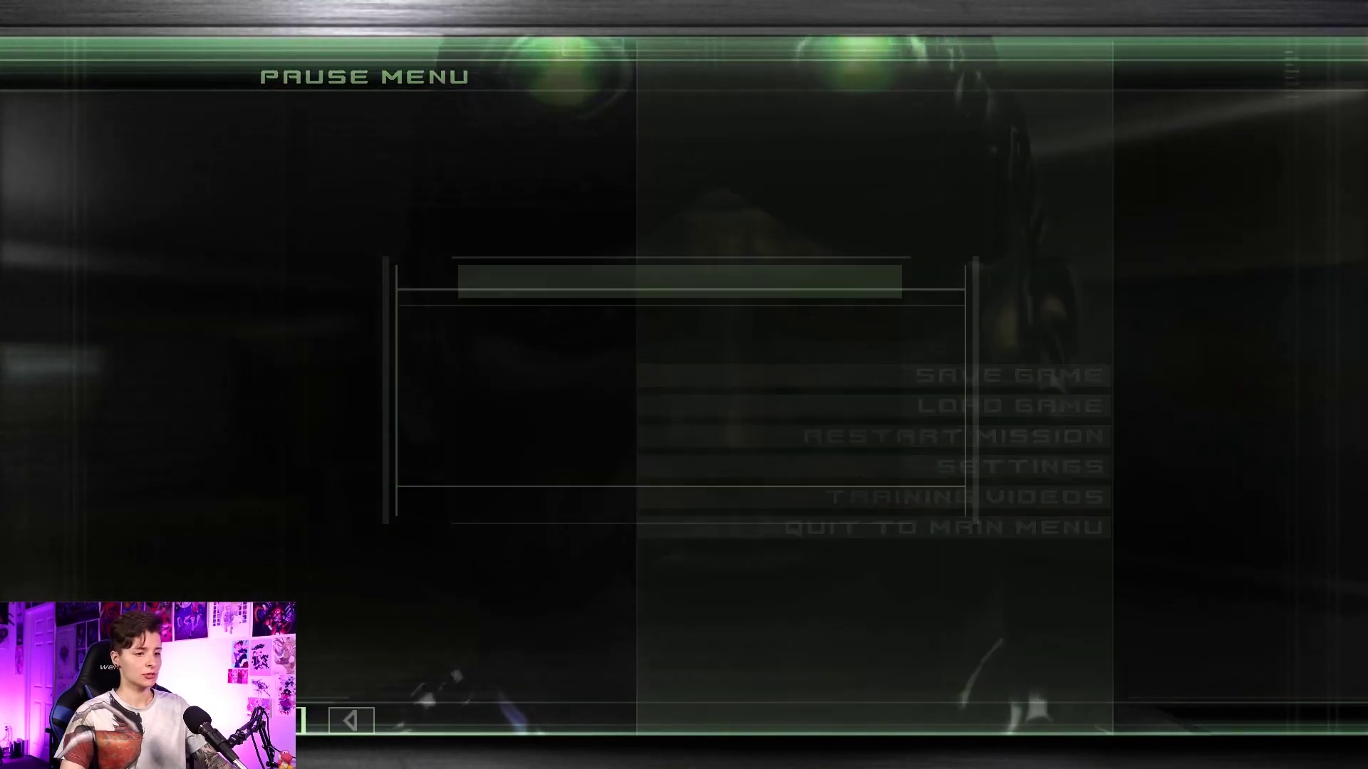
click(775, 438)
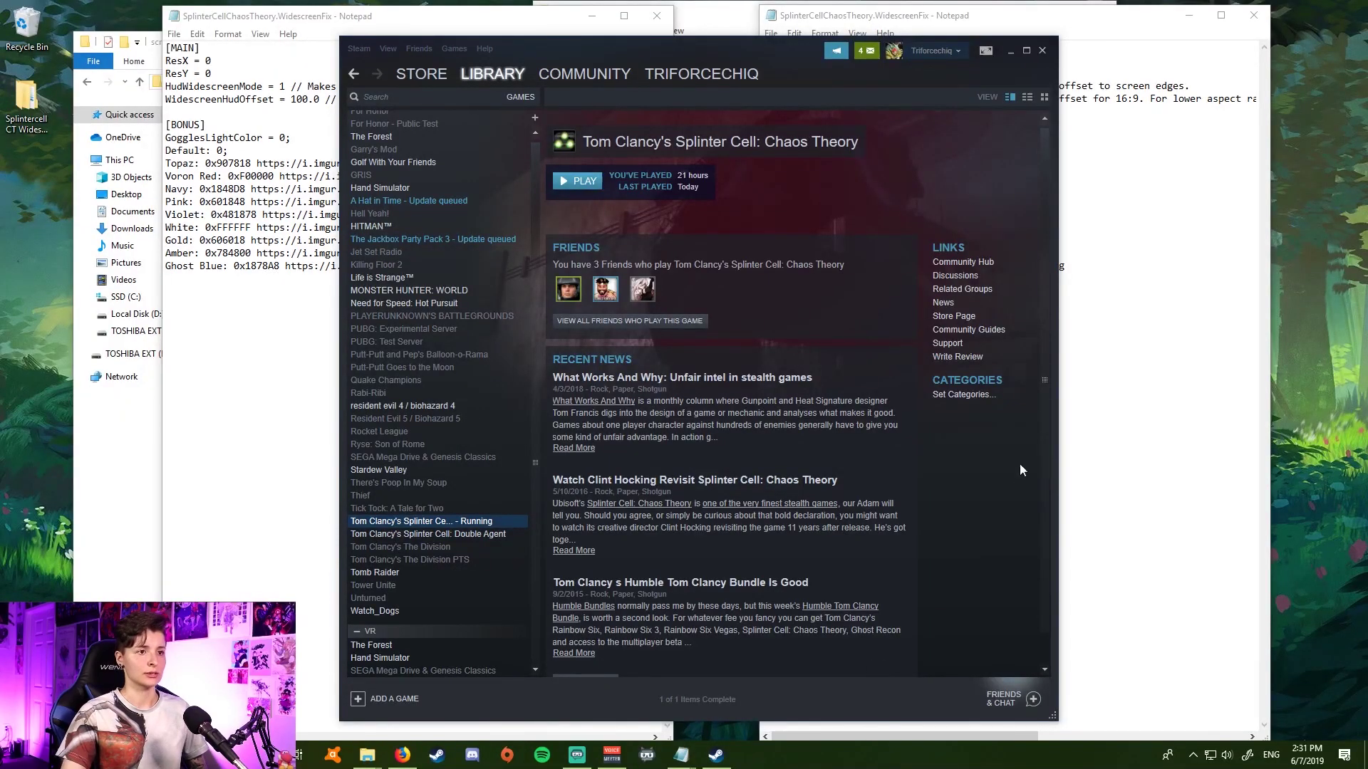
Minimize Steam and set GogglesLightColor to 0 in the System folder's WidescreenFix configuration.
click(1011, 53)
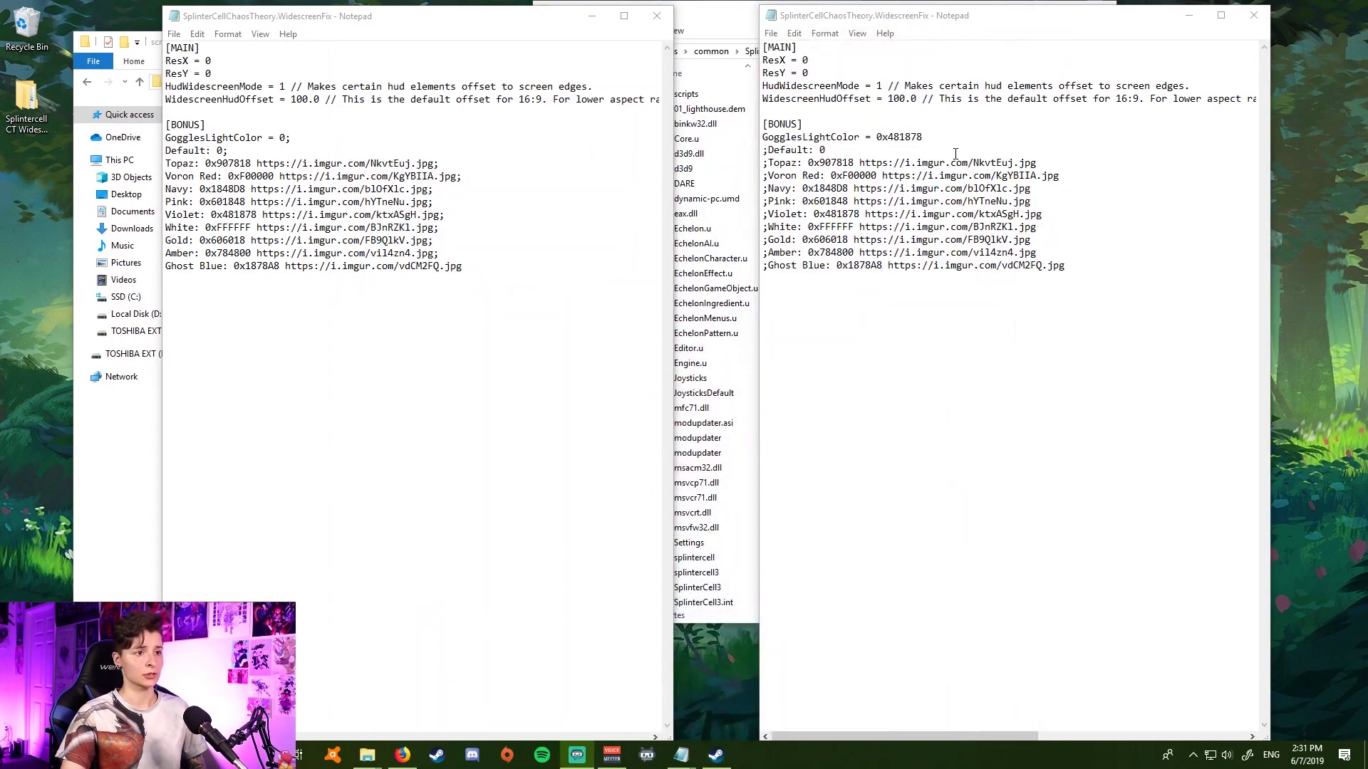
click(921, 136)
drag(922, 135, 883, 137)
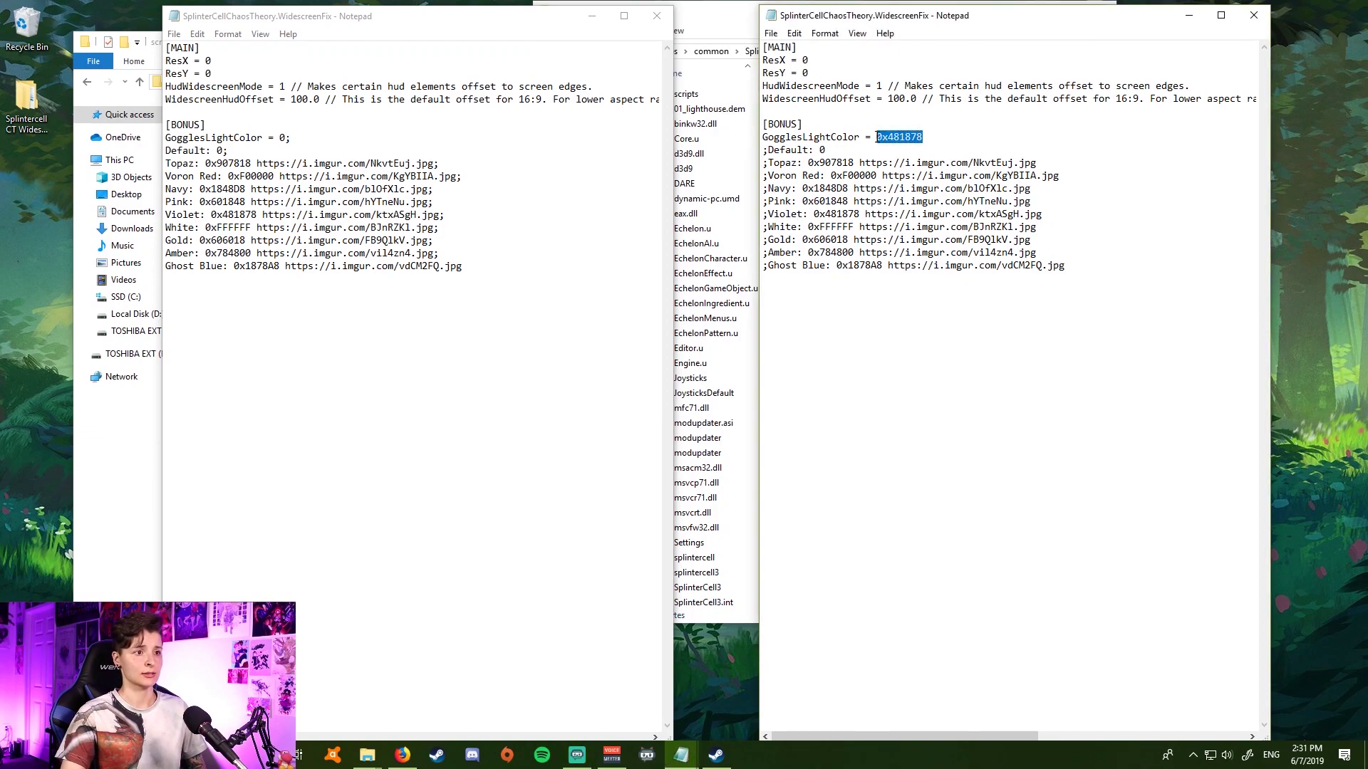
text(0)
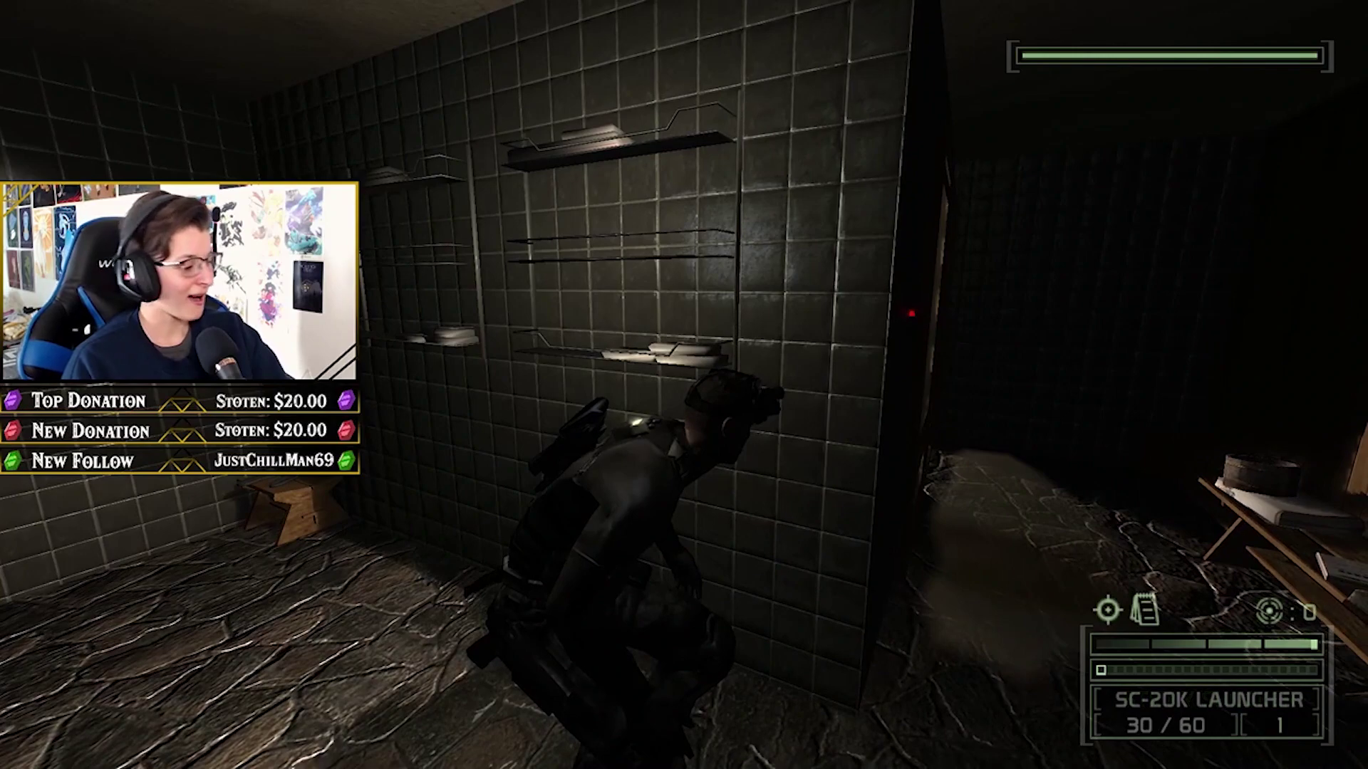
Save the current game over the existing BATHHOUSE save and resume the mission.
key(Escape)
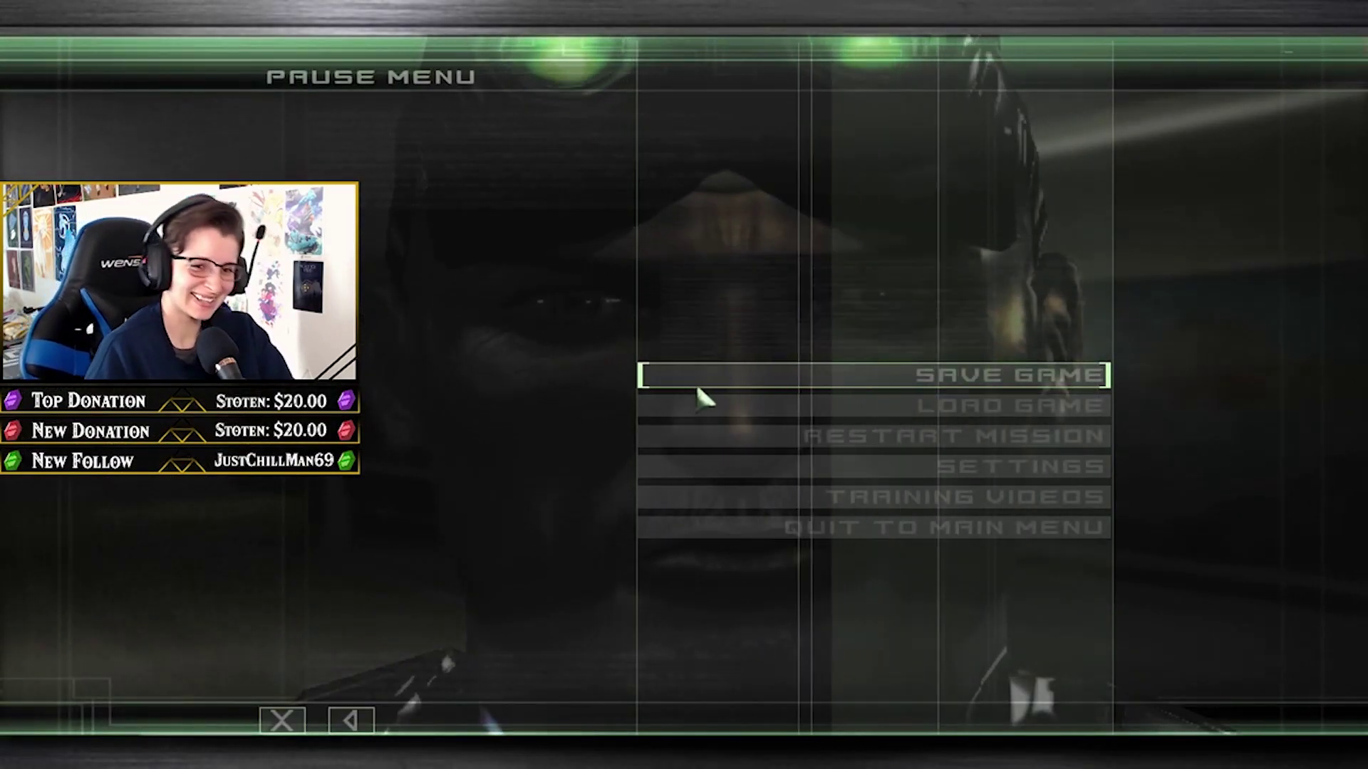
click(698, 386)
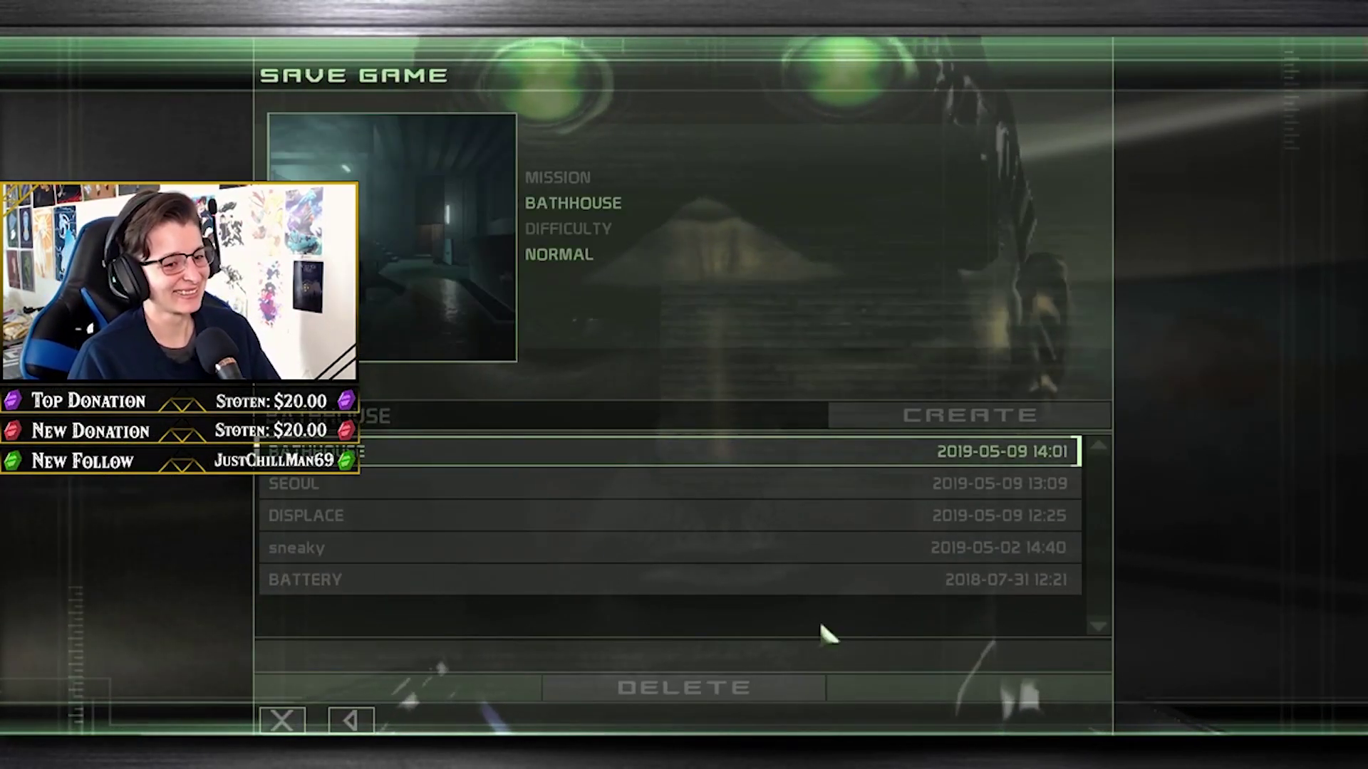
click(915, 426)
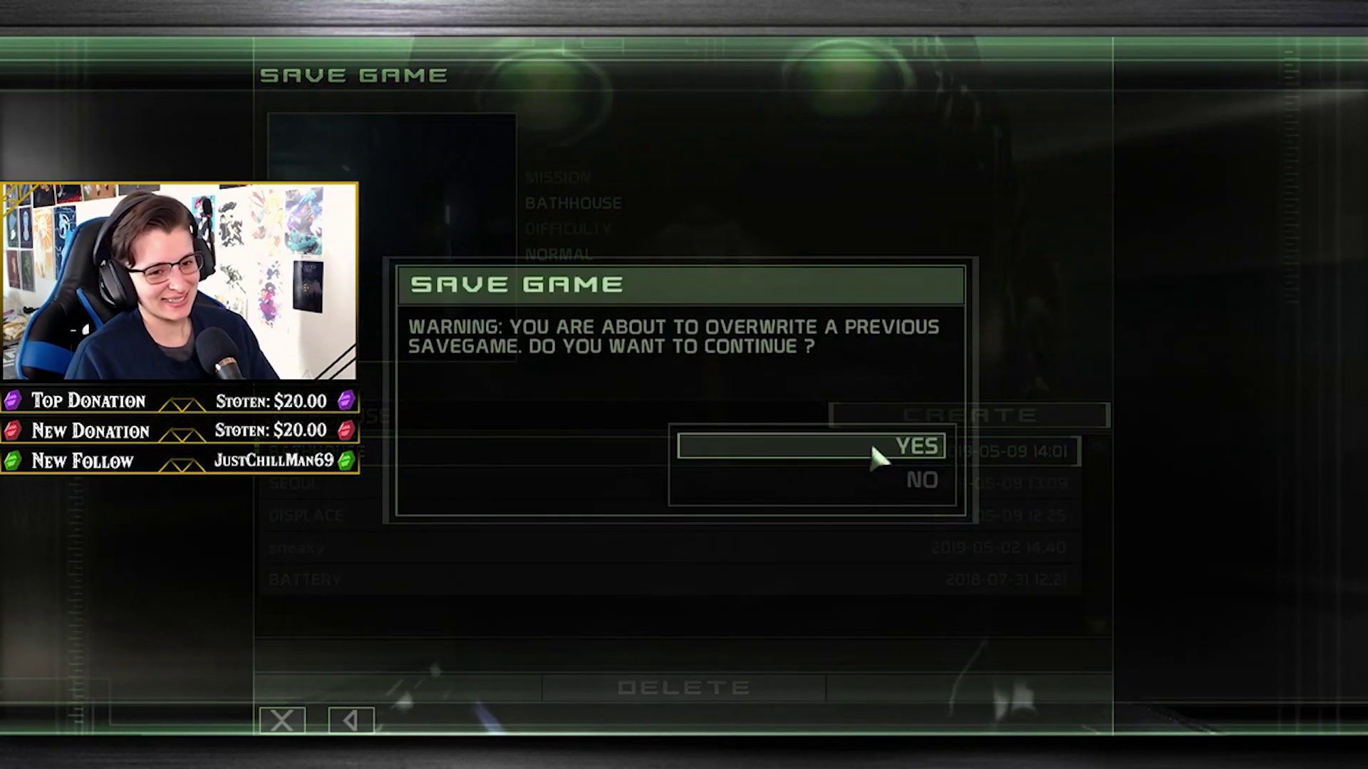
click(877, 449)
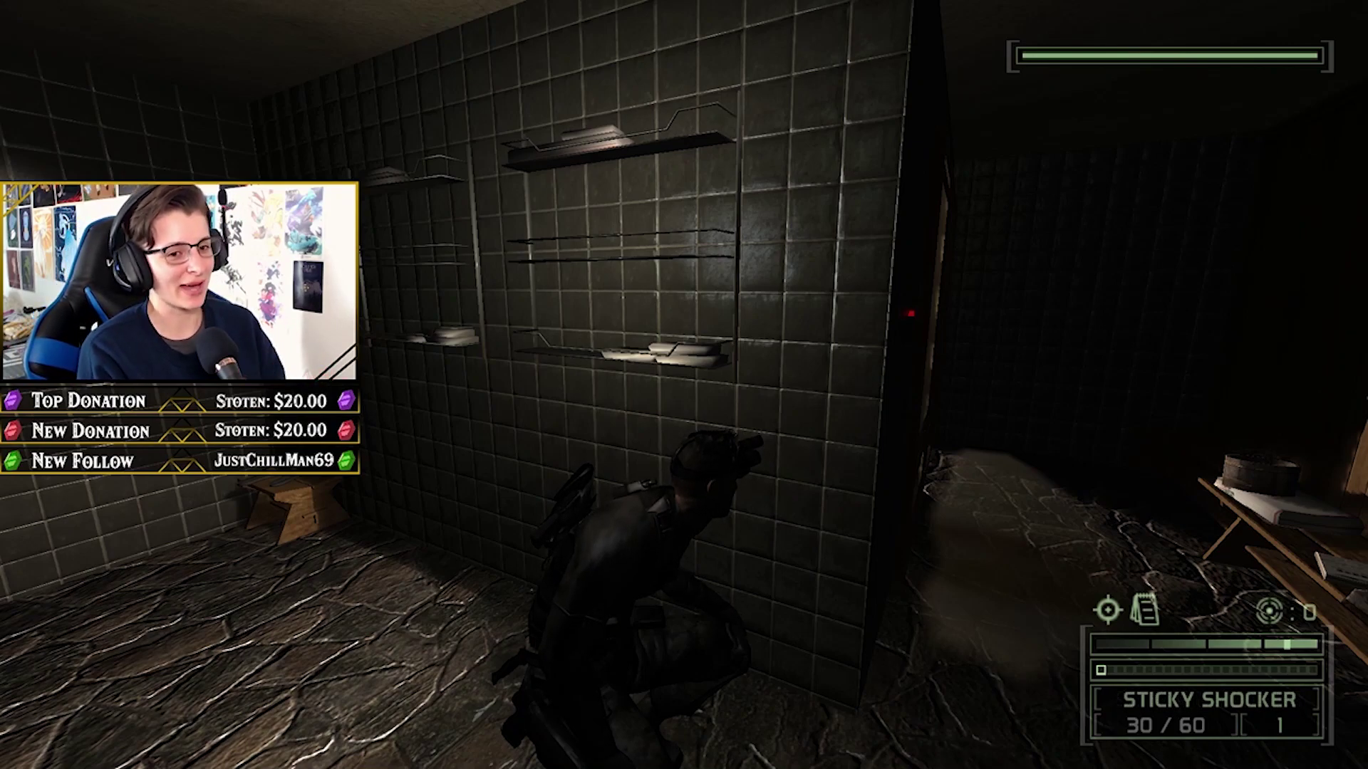
key(w)
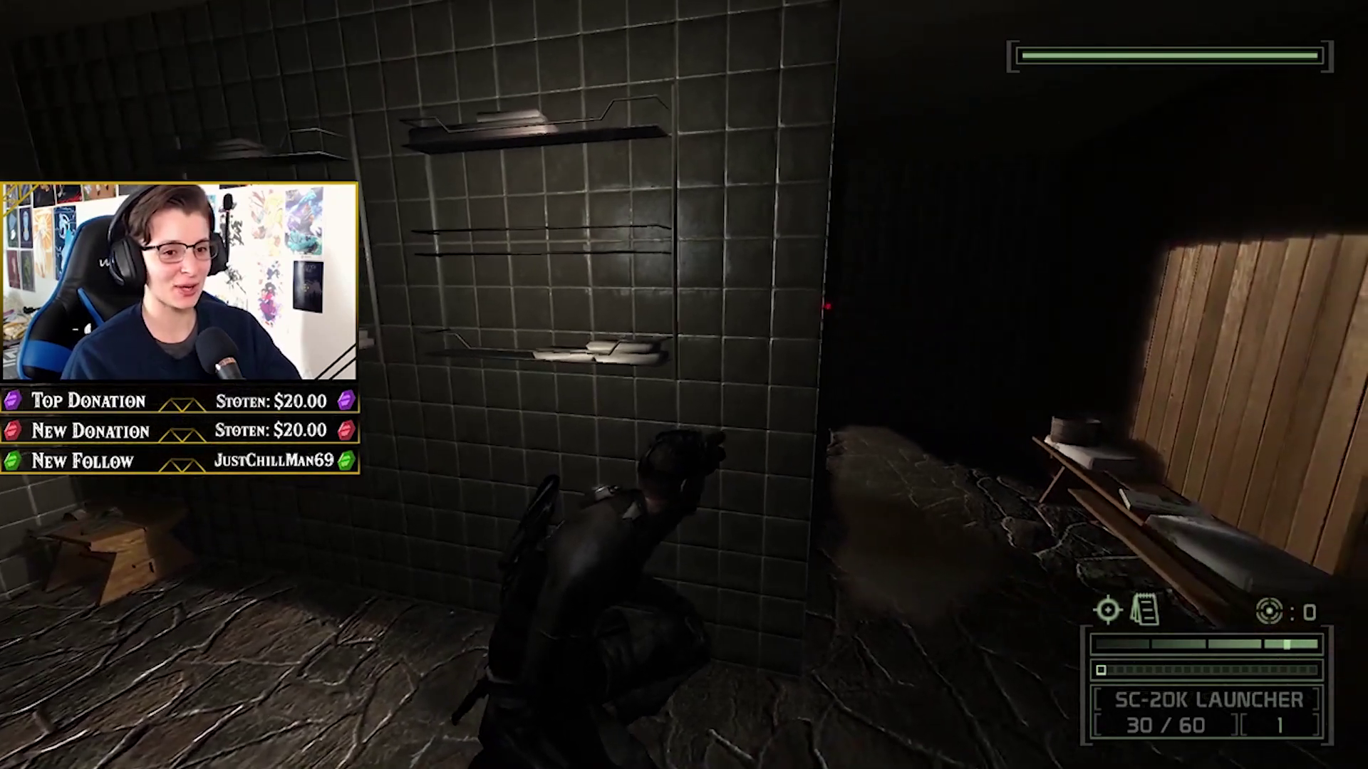
Move Sam past the tiled bathhouse wall, switching the SC-20K between Launcher and Sticky Shocker while checking the goggles' light in shadow.
key(w)
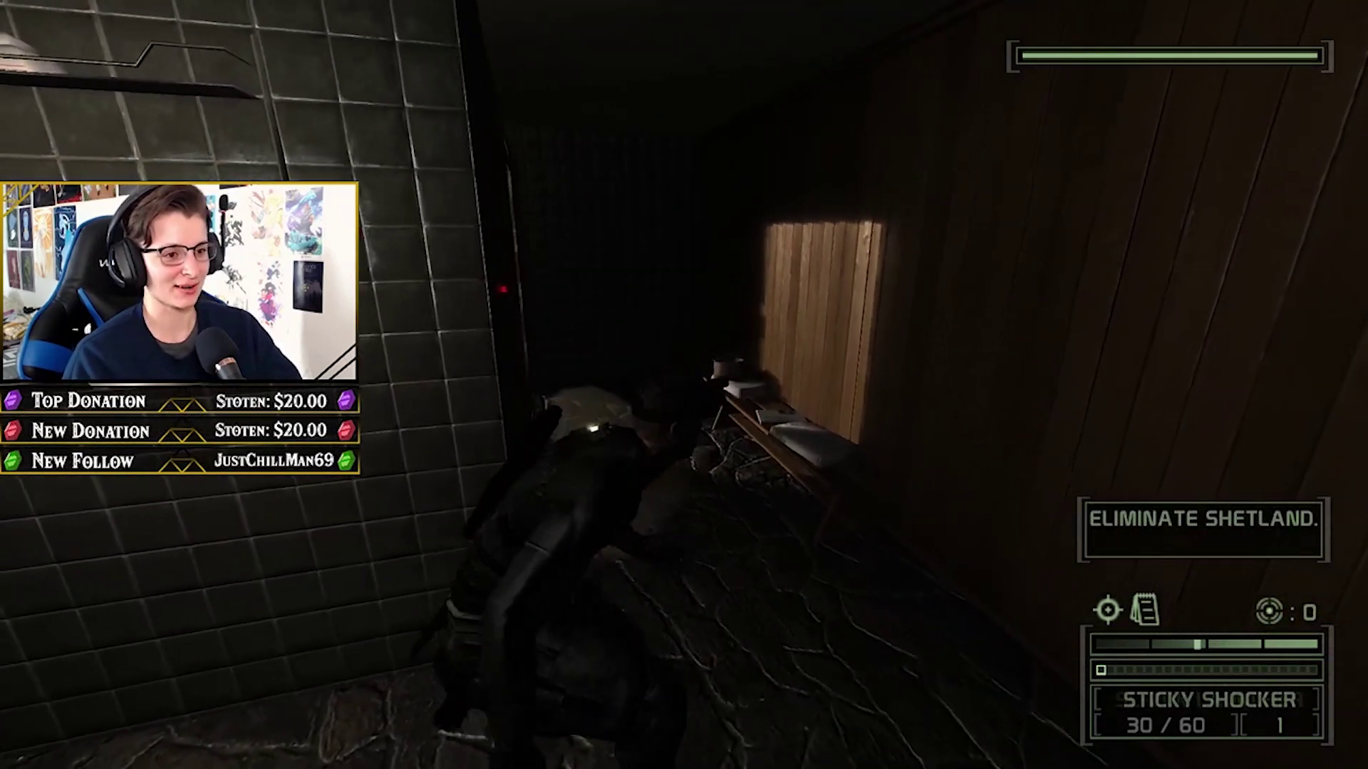
scroll(684, 385, up, 1)
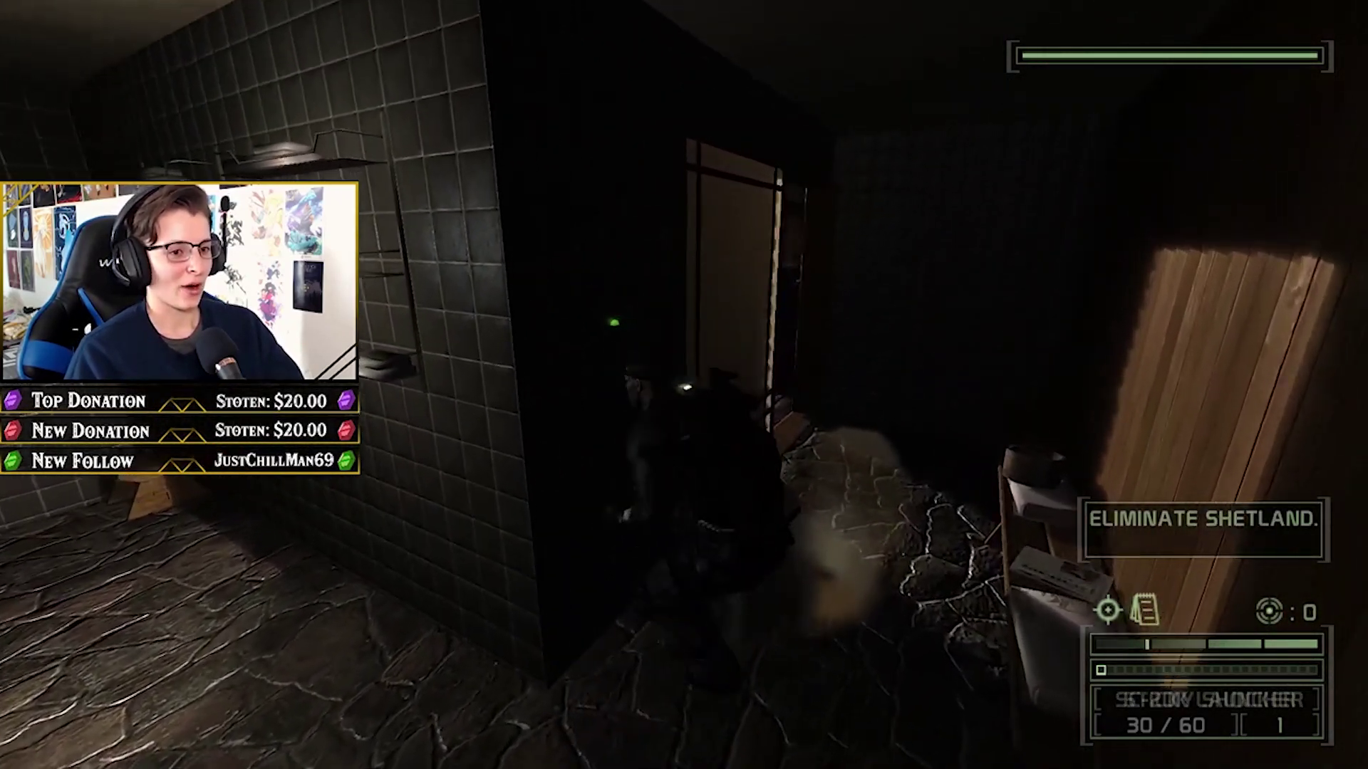
scroll(684, 385, down, 1)
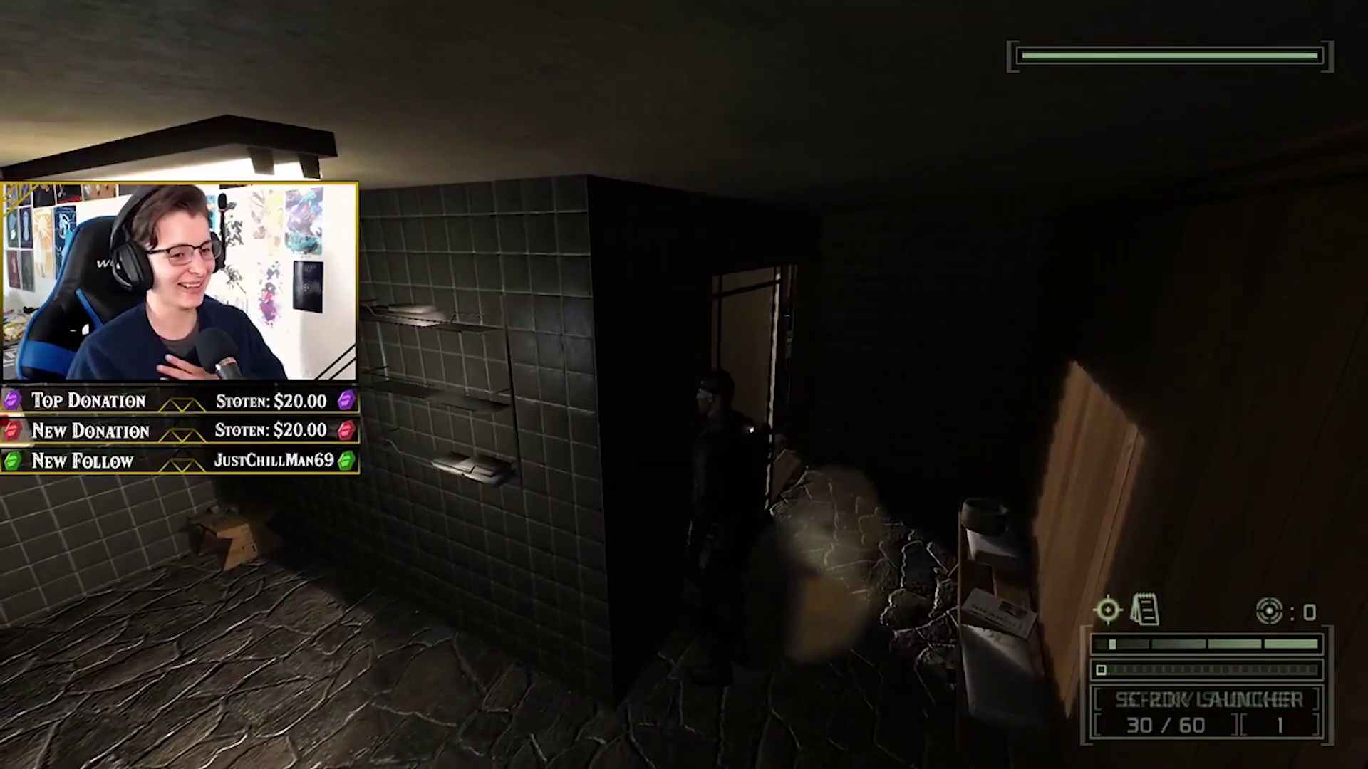
scroll(683, 385, up, 1)
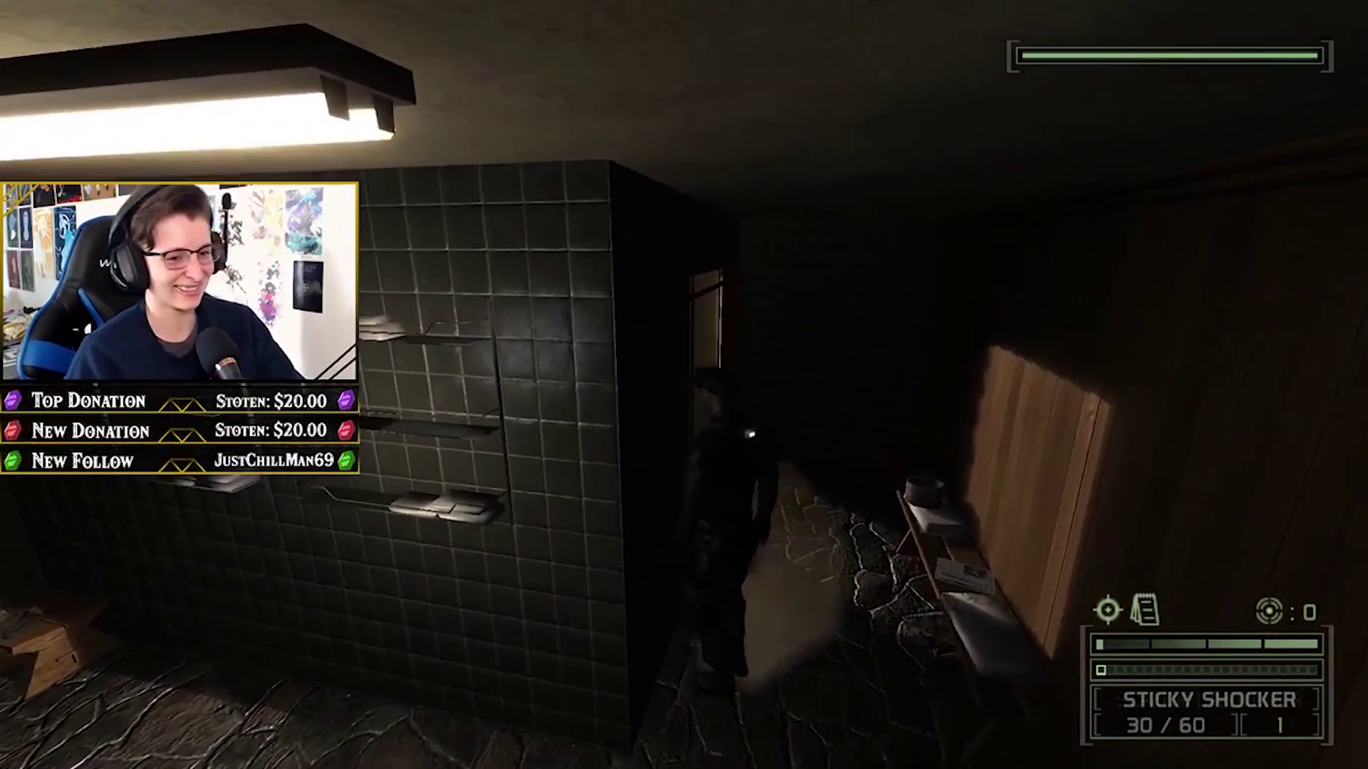
scroll(683, 385, down, 1)
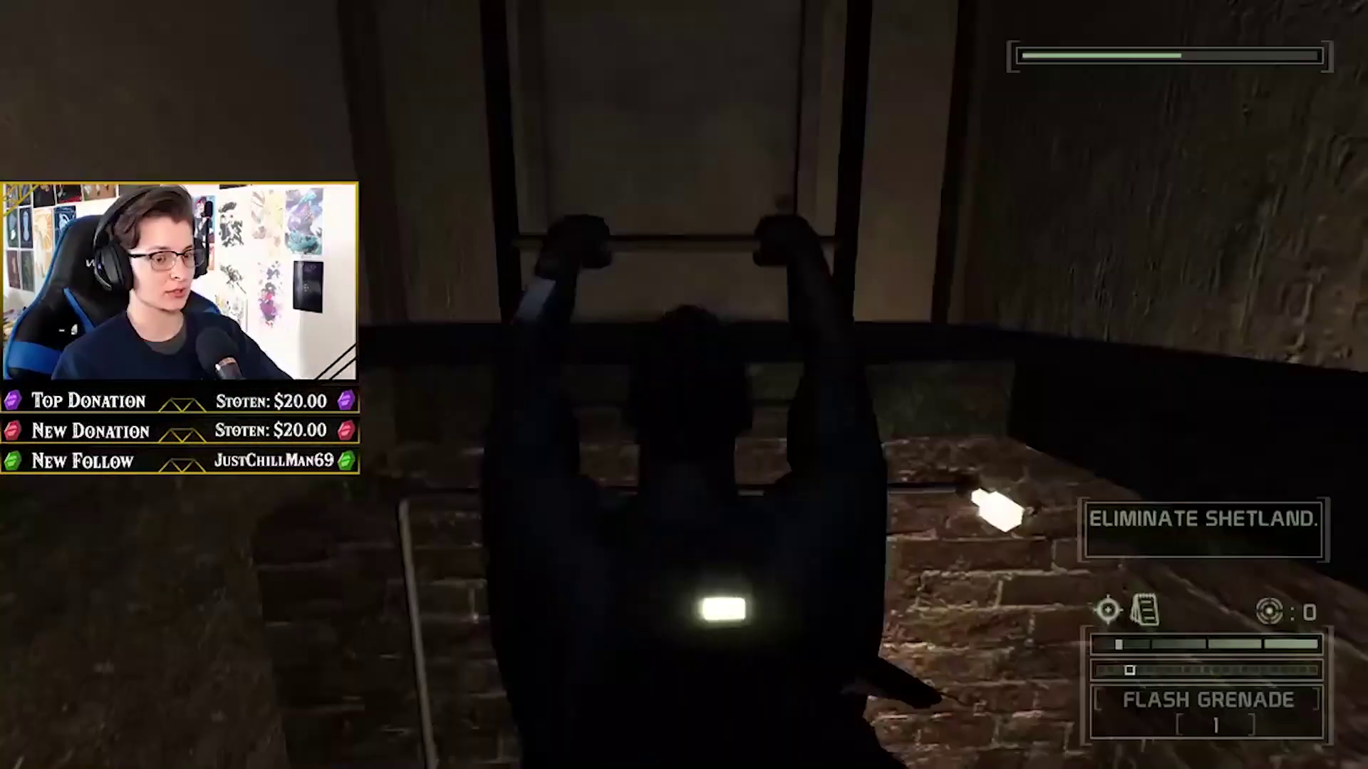
Check the goggles' light by moving Sam up to the closed corridor door and confronting the enemy in the moonlit courtyard.
key(w)
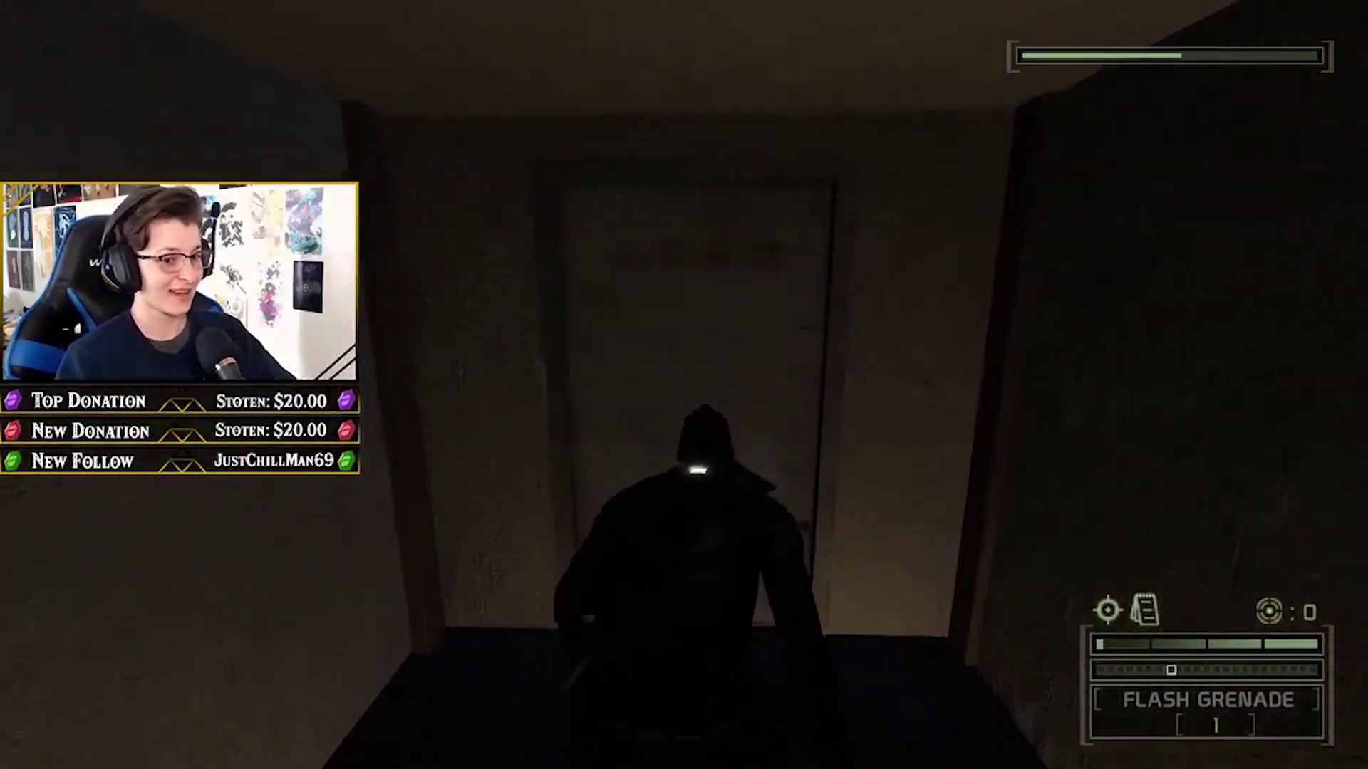
key(a)
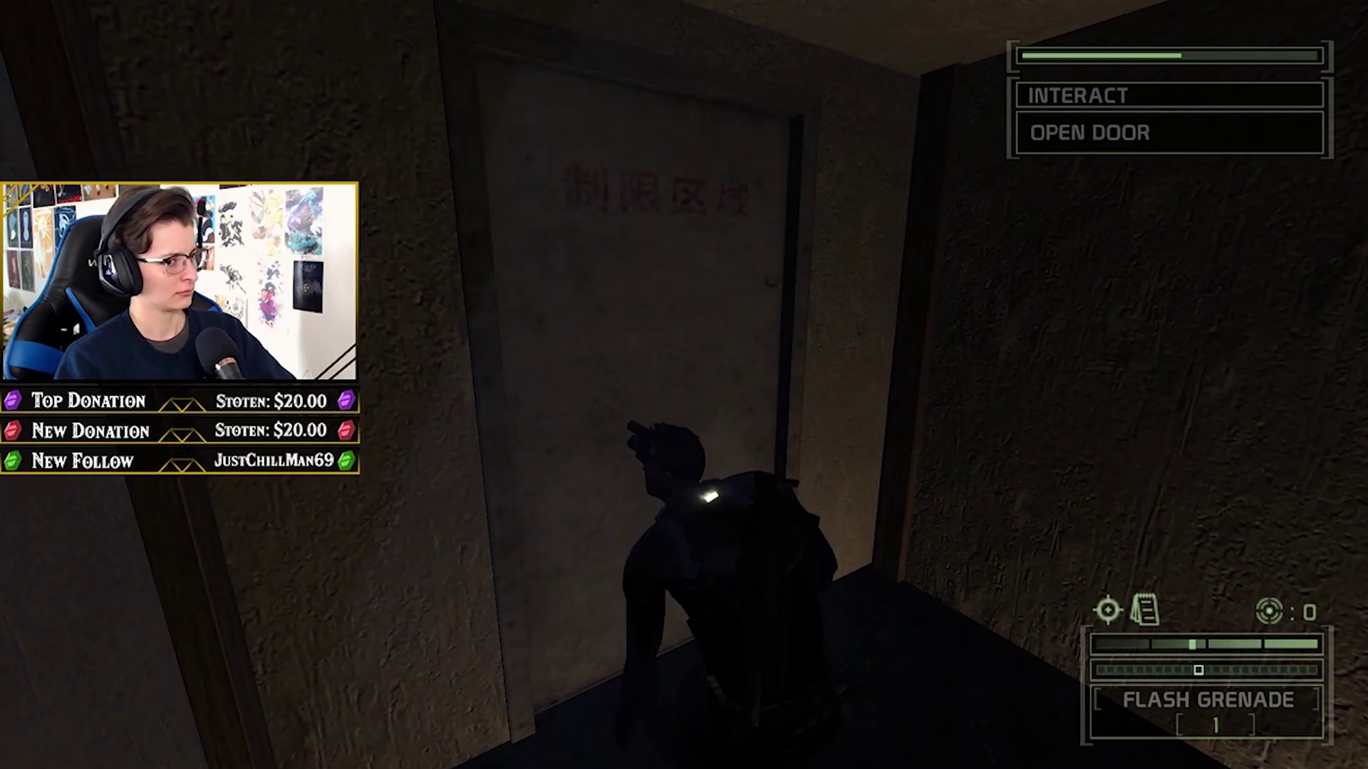
key(space)
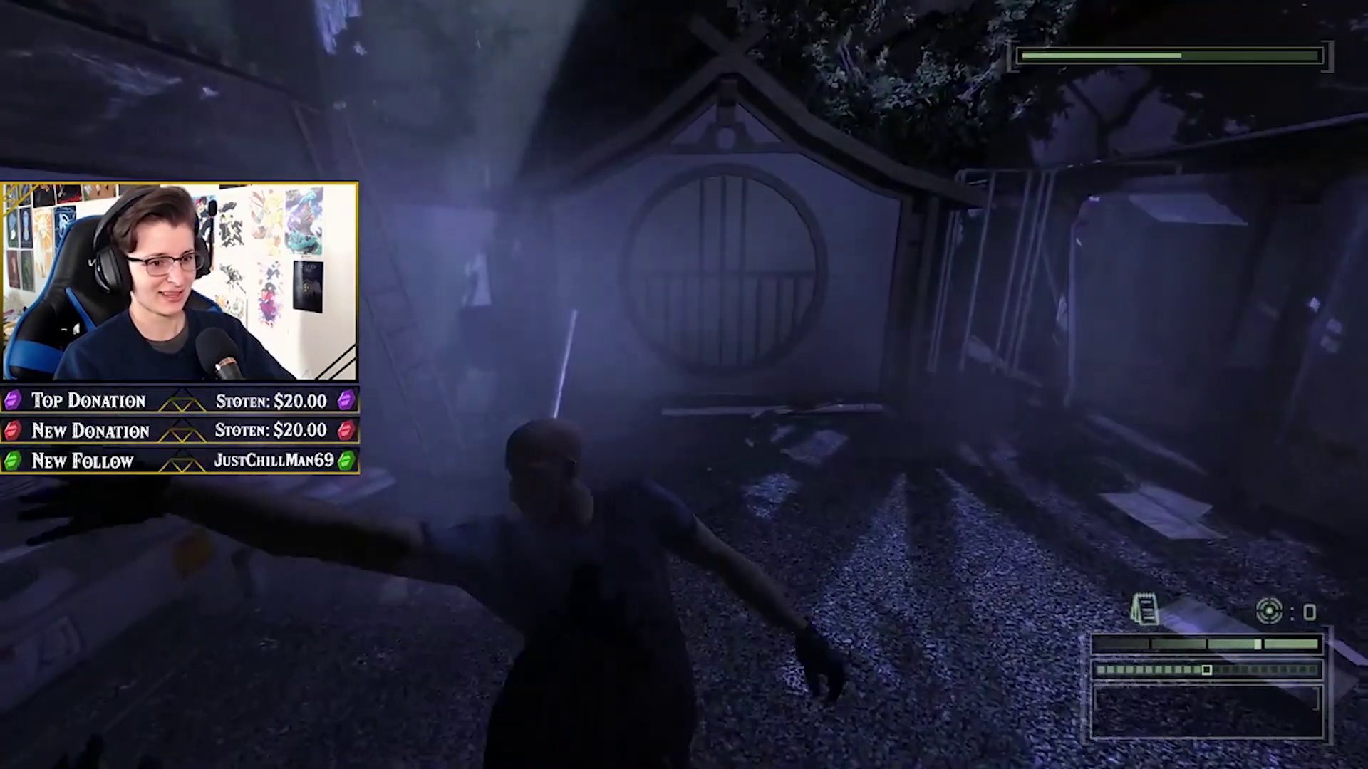
key(w)
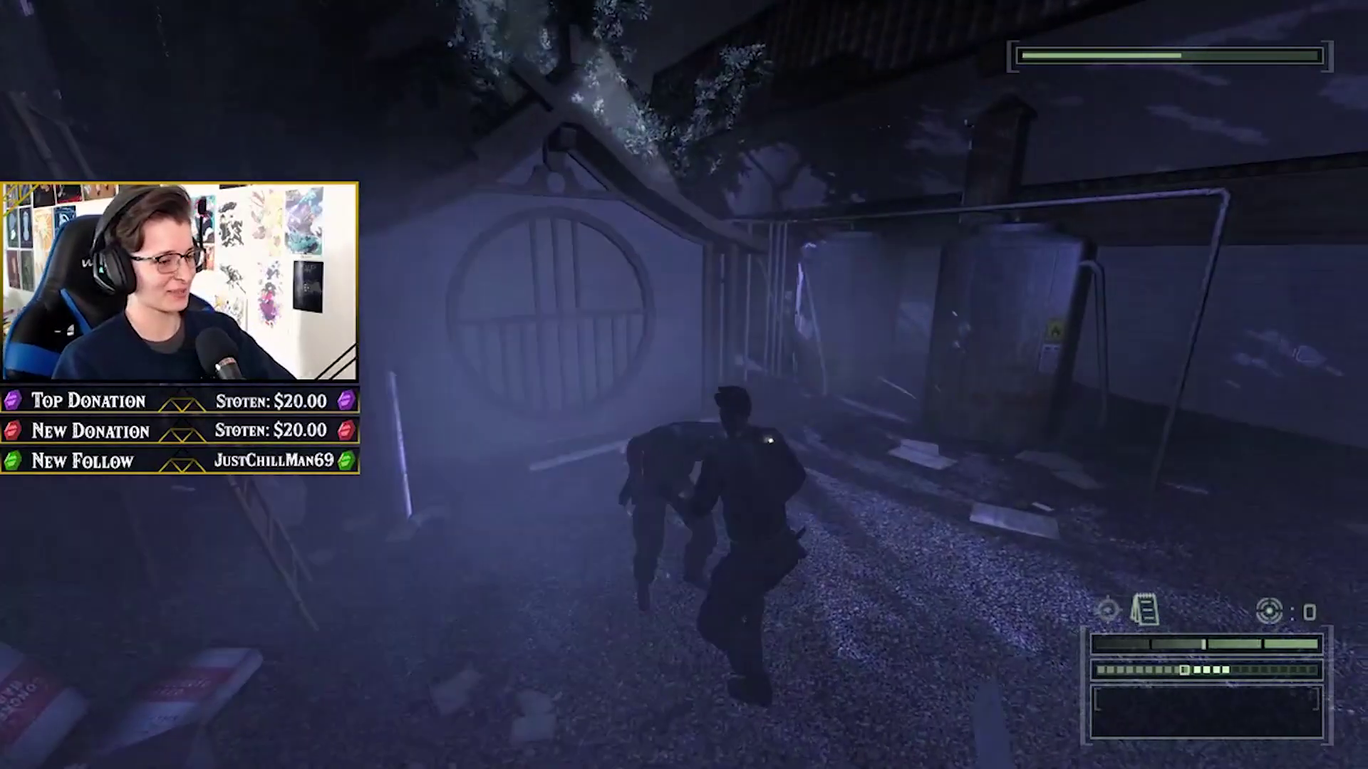